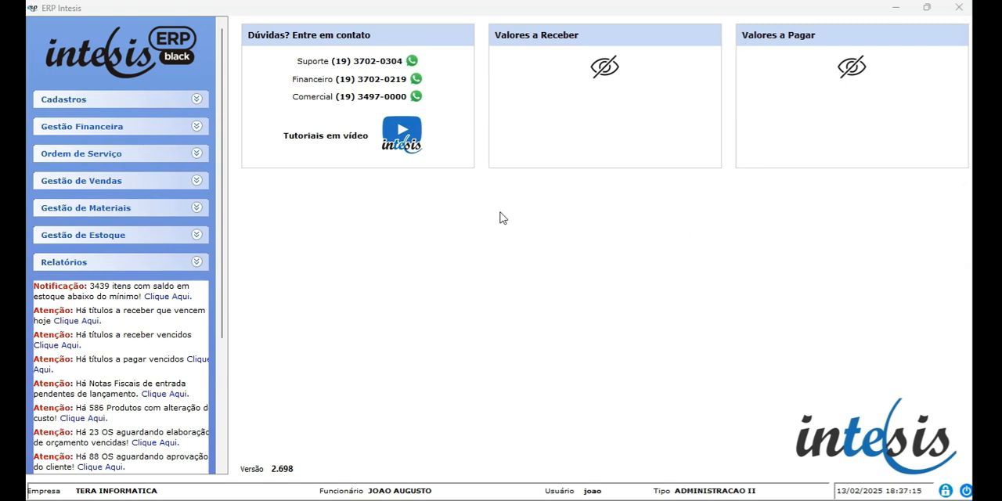
# Start a new technical assistance (Assistência Técnica) service order.
pyautogui.click(109, 163)
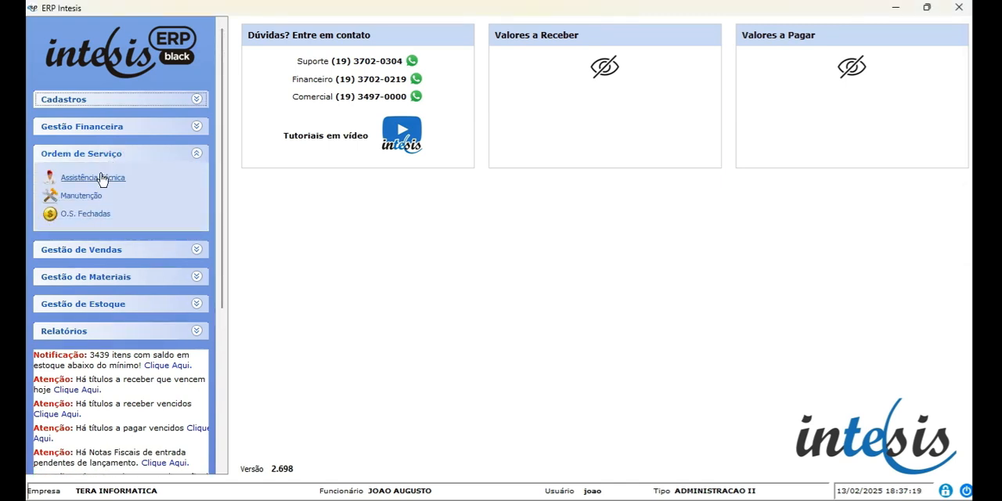
pyautogui.click(101, 179)
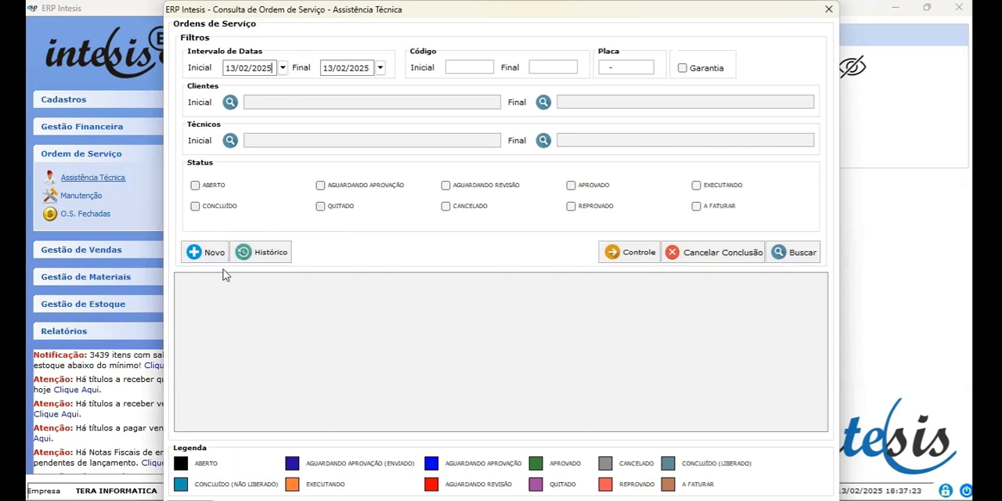
pyautogui.click(212, 255)
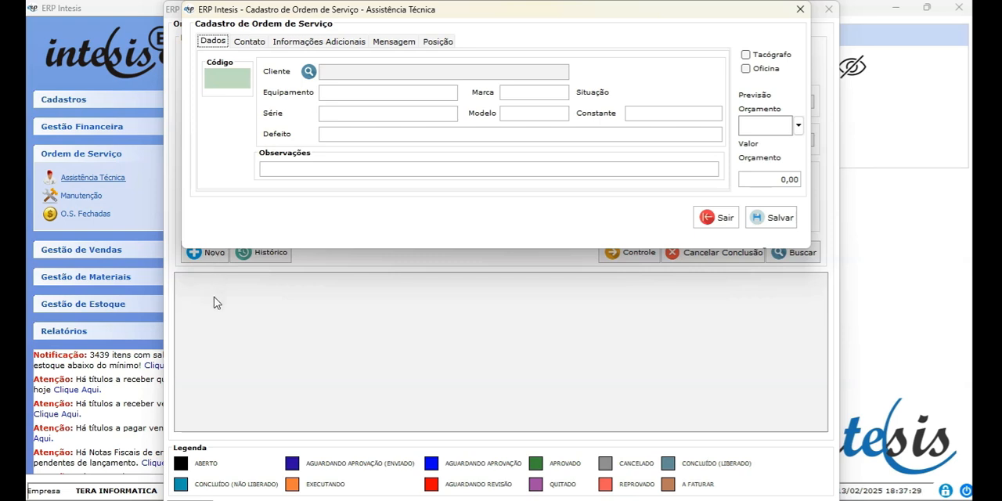
# Look up the order's client by company name (Razão Social) with the text AGERT.
pyautogui.click(310, 73)
pyautogui.write('A')
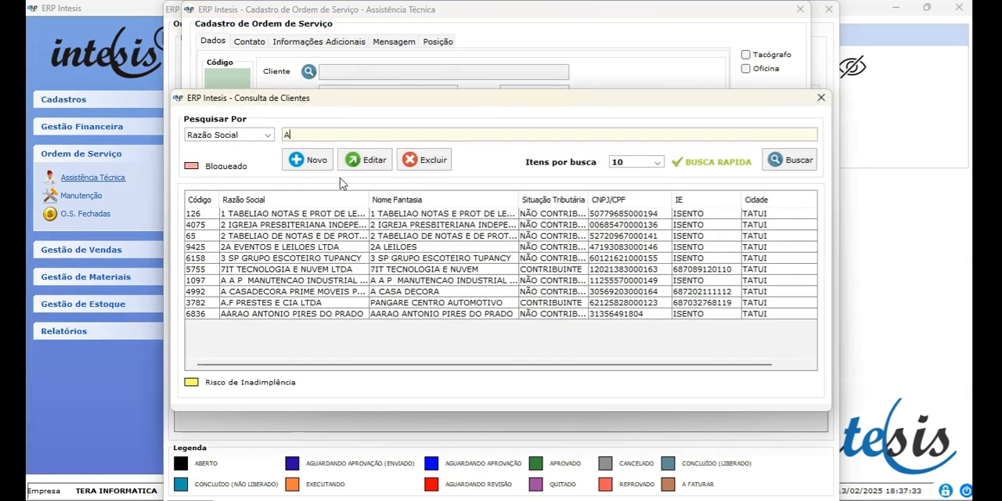
pyautogui.write('GERT')
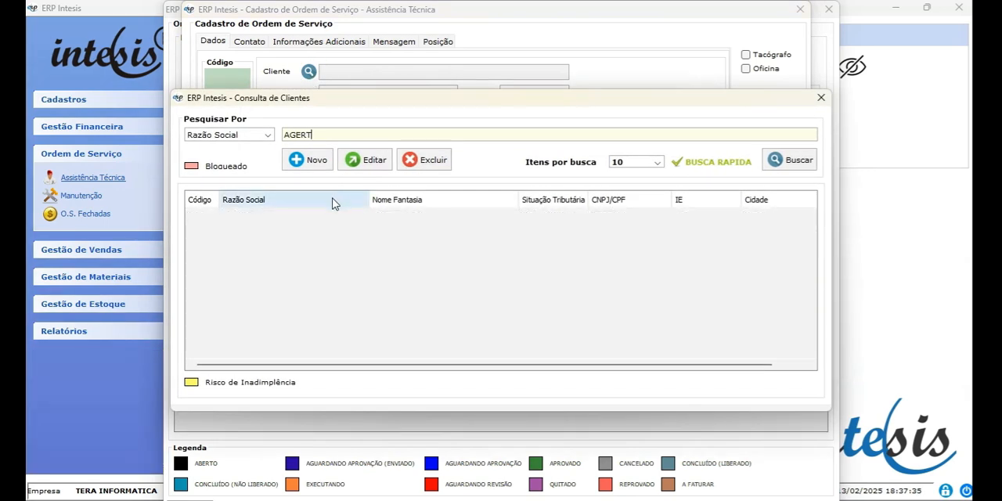
# Start a new legal-entity client, enter its CNPJ, look it up and import the company data found.
pyautogui.click(317, 161)
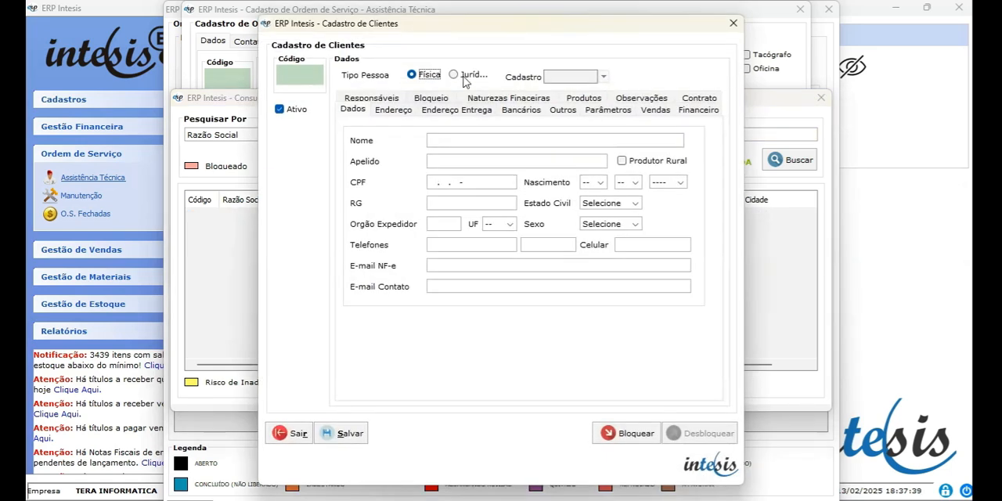
pyautogui.click(463, 79)
pyautogui.click(426, 182)
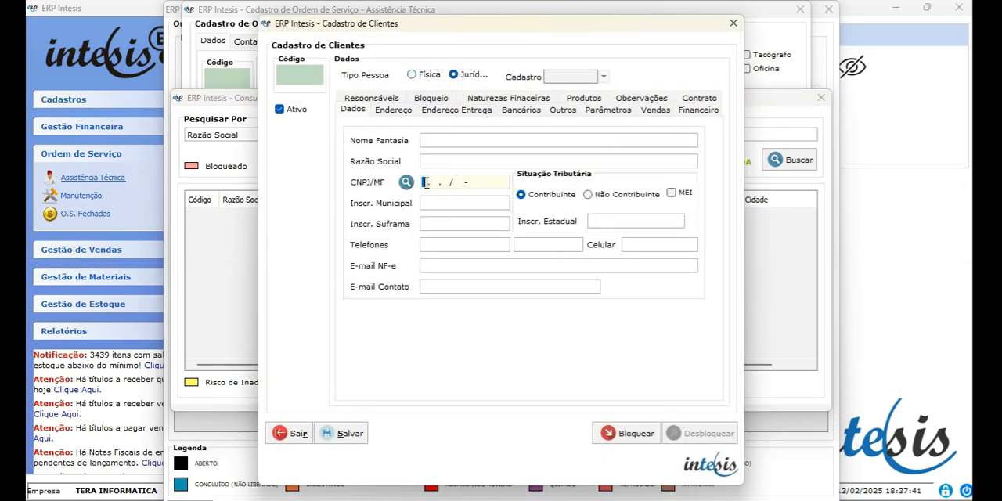
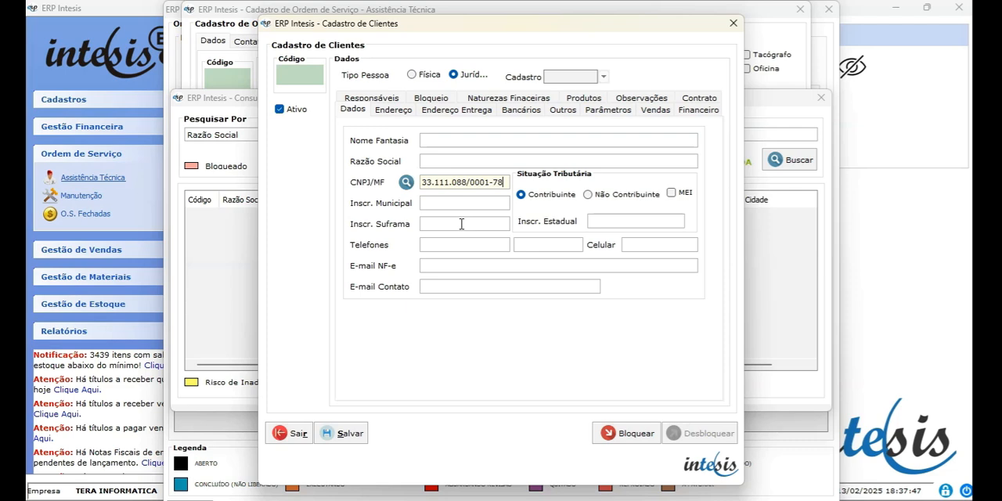
pyautogui.click(406, 182)
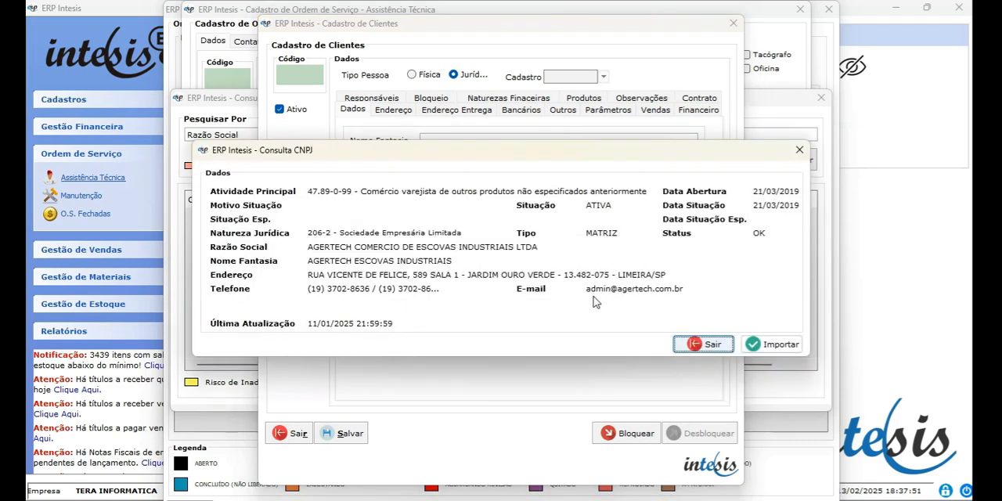
pyautogui.click(783, 346)
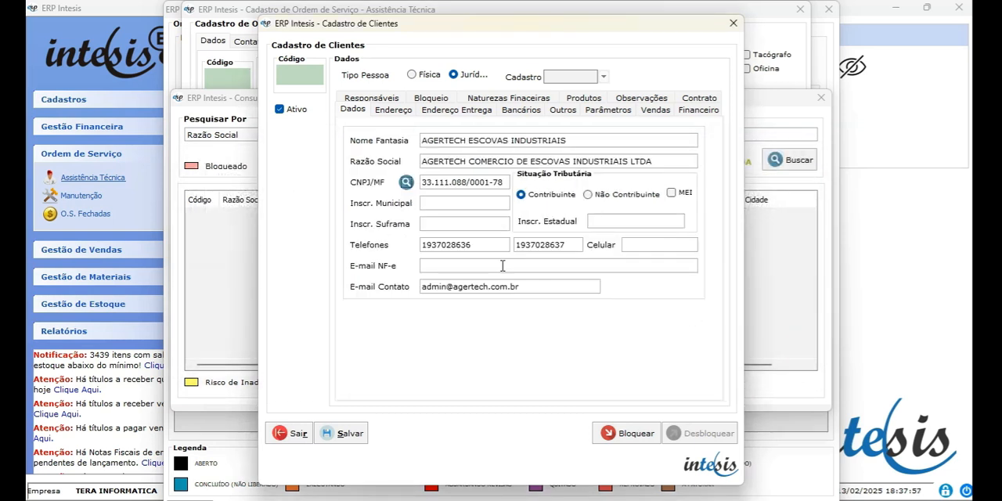
# Check the imported address, save the AGERTECH client record and choose it as the service order's client.
pyautogui.click(393, 110)
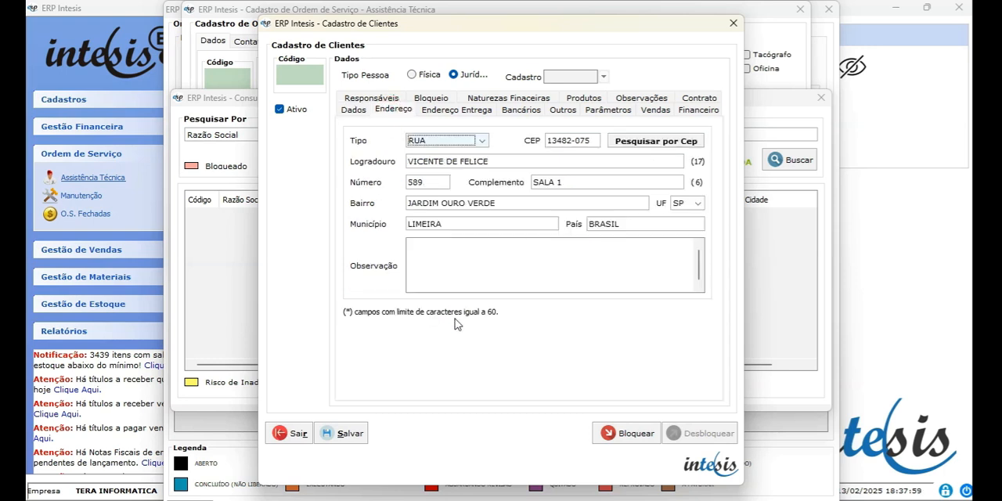
pyautogui.click(345, 433)
pyautogui.click(483, 272)
pyautogui.click(499, 272)
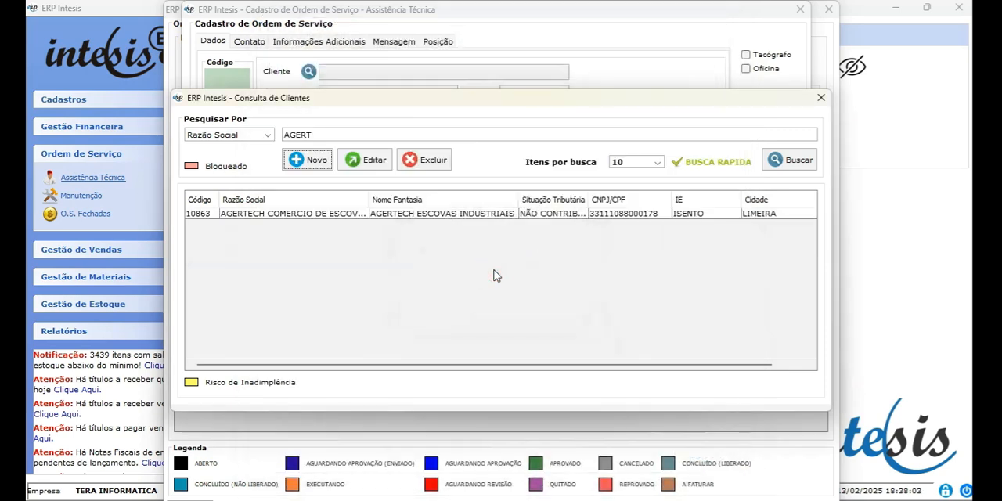
pyautogui.doubleClick(405, 214)
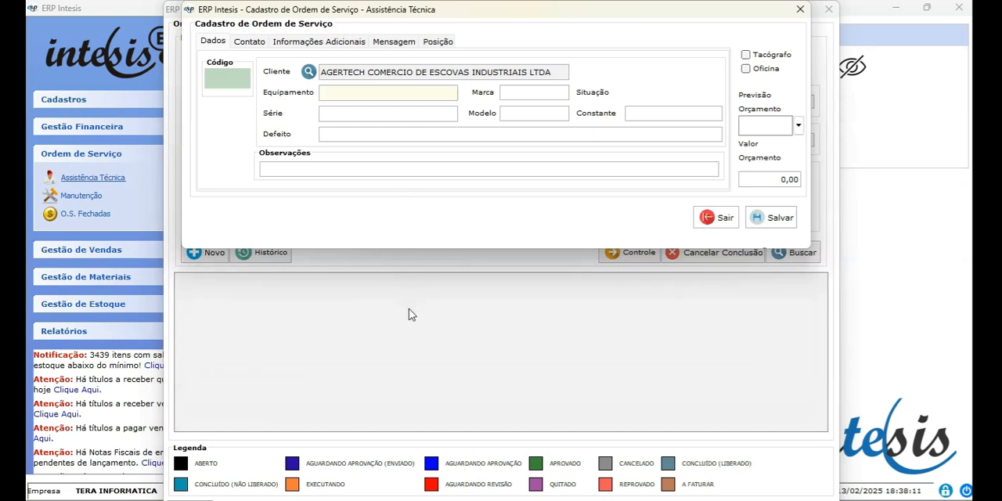
# Fill in the order's equipment as NOTEBOOK, brand as DELL and defect as MEMORIA NAO FUNCIONA.
pyautogui.write('NO')
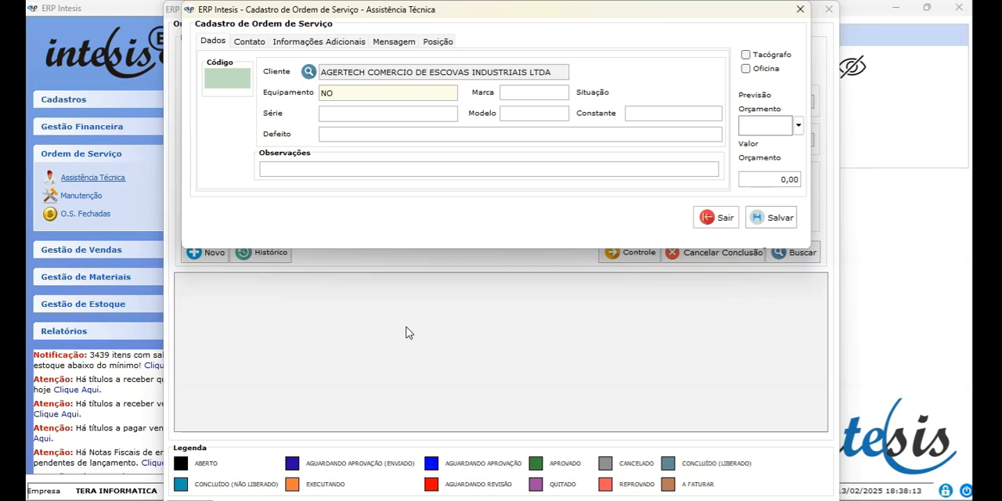
pyautogui.write('TEBOOK')
pyautogui.press('Tab')
pyautogui.write('DELL')
pyautogui.press('Tab')
pyautogui.click(414, 137)
pyautogui.write('MEMORIA NA')
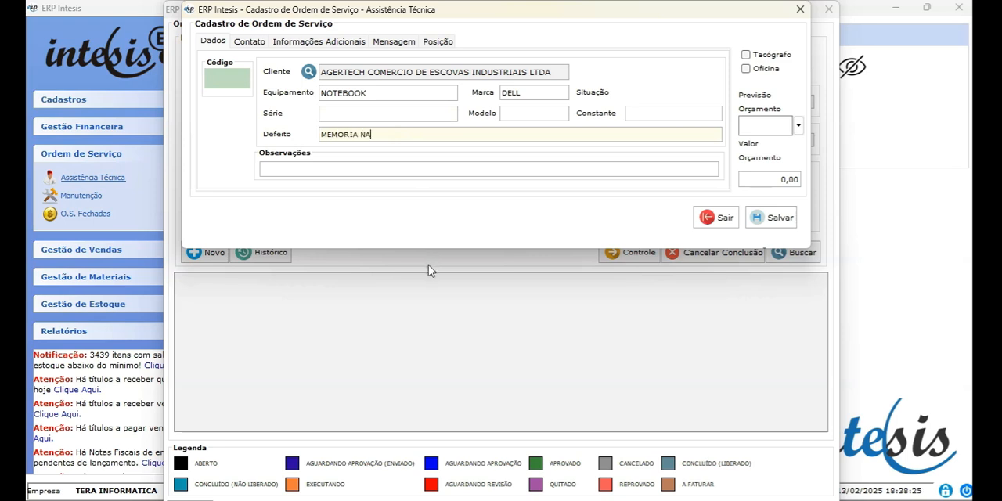
pyautogui.write('O FUNCIONA')
# Save the new service order, authorizing it with the admin login and the account password.
pyautogui.click(776, 219)
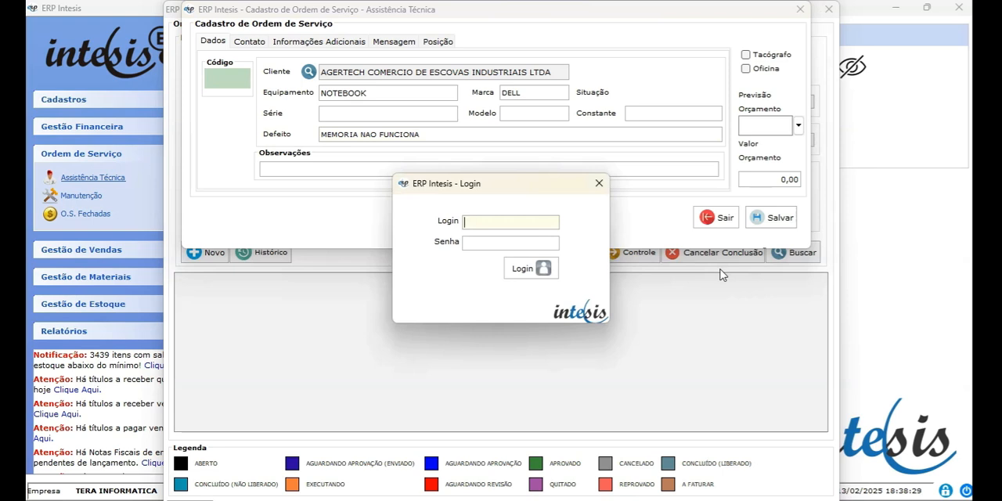
pyautogui.write('admin')
pyautogui.press('Tab')
pyautogui.write('******')
pyautogui.press('Tab')
pyautogui.press('Return')
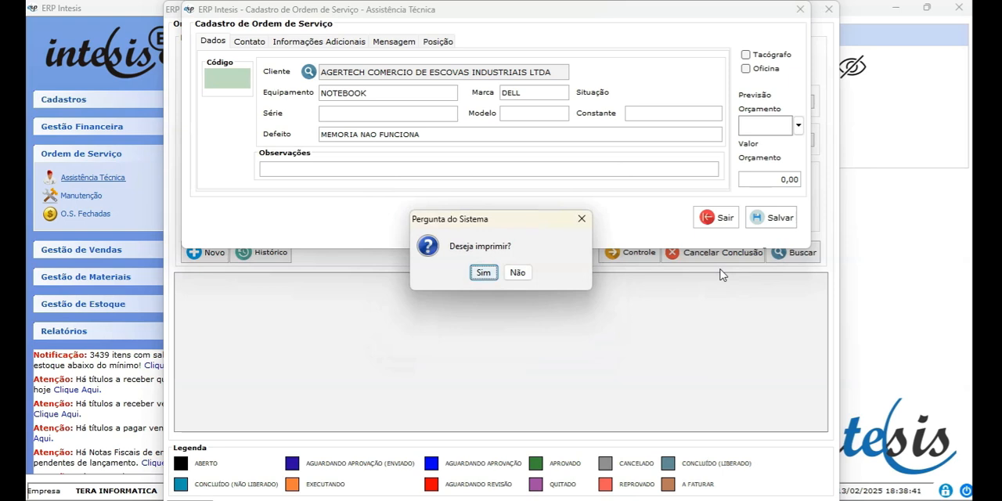
# Decline printing the order and decline building its quote now.
pyautogui.press('Tab')
pyautogui.press('Return')
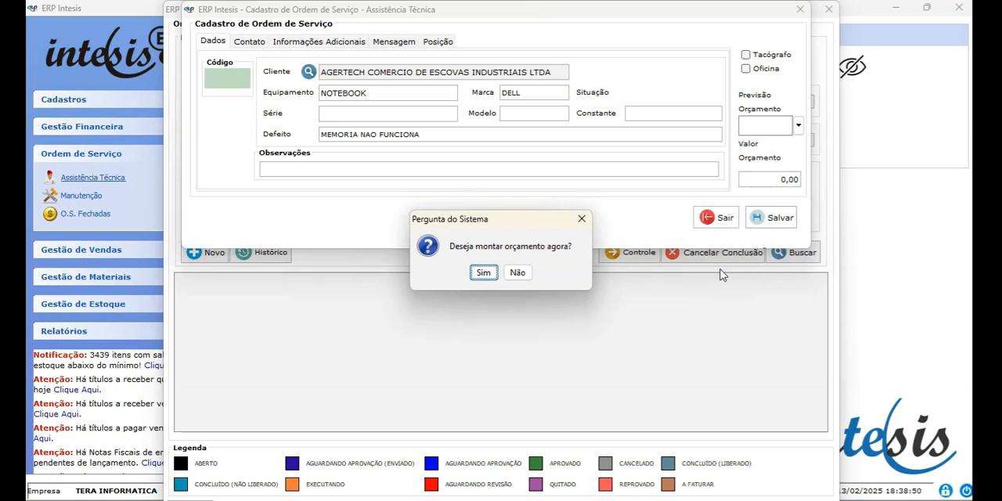
pyautogui.press('Tab')
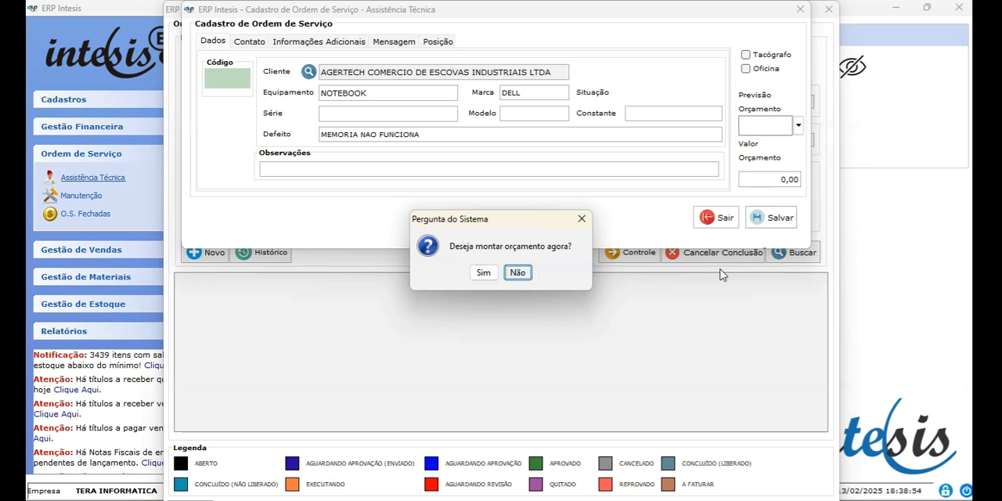
pyautogui.press('Return')
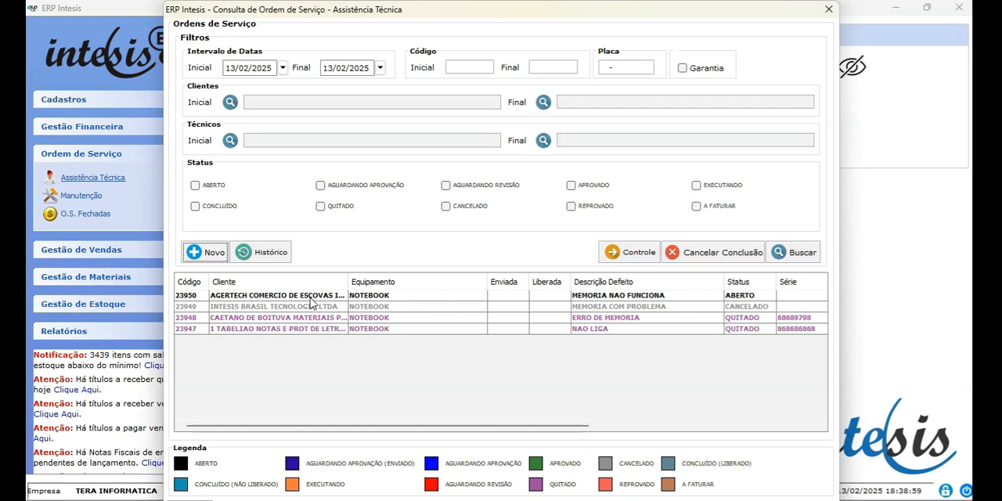
# Open the AGERTECH notebook service order with status ABERTO from the order list.
pyautogui.click(196, 296)
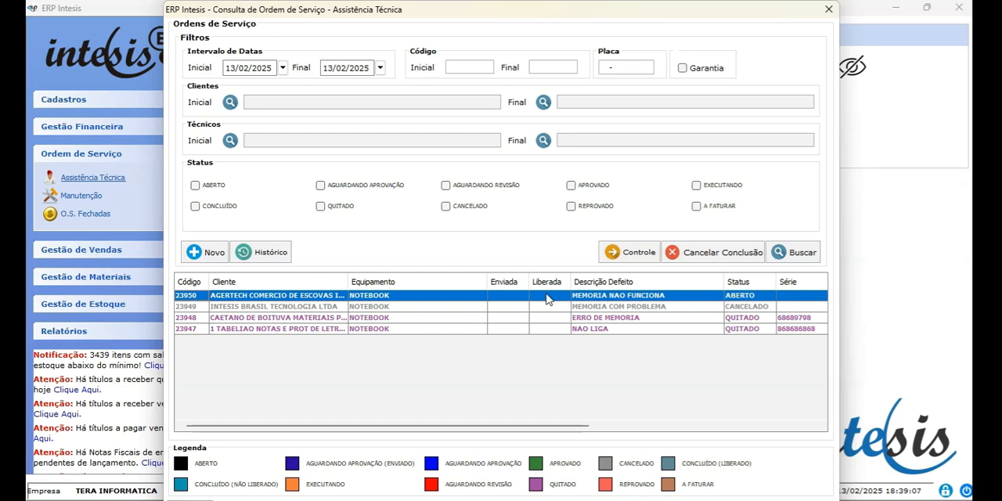
pyautogui.click(514, 294)
pyautogui.doubleClick(515, 296)
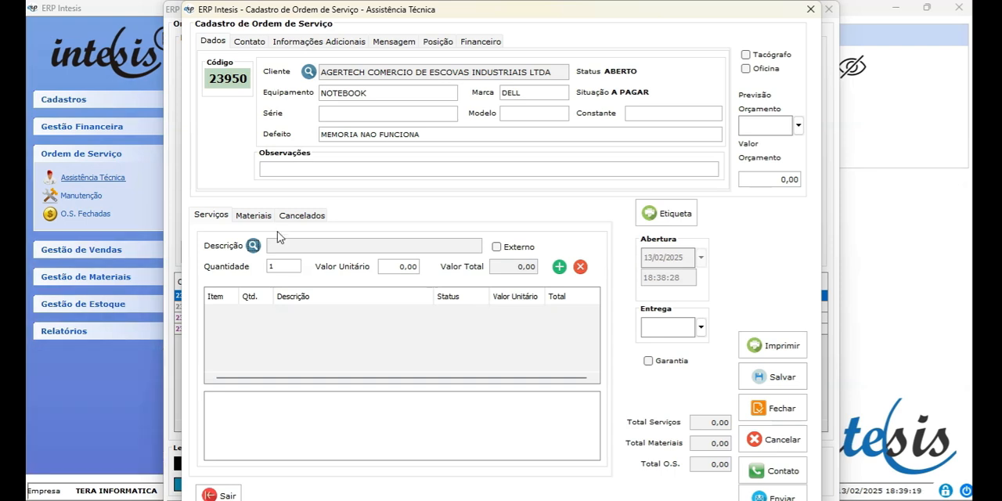
# Find the service TROCA DE MEMORIA RAM with TROCA%MEM and add it to the order at a unit value of 100.
pyautogui.click(252, 246)
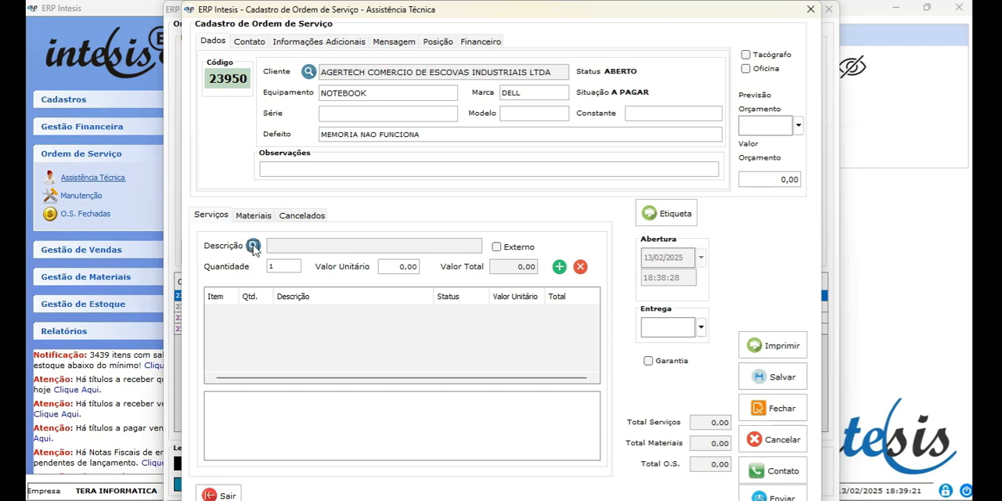
pyautogui.write('TROCA')
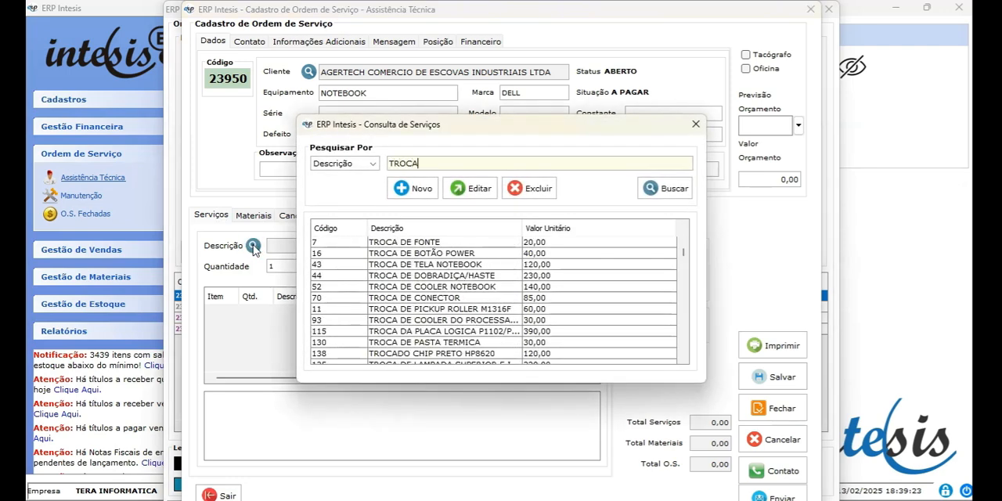
pyautogui.write('%MEM')
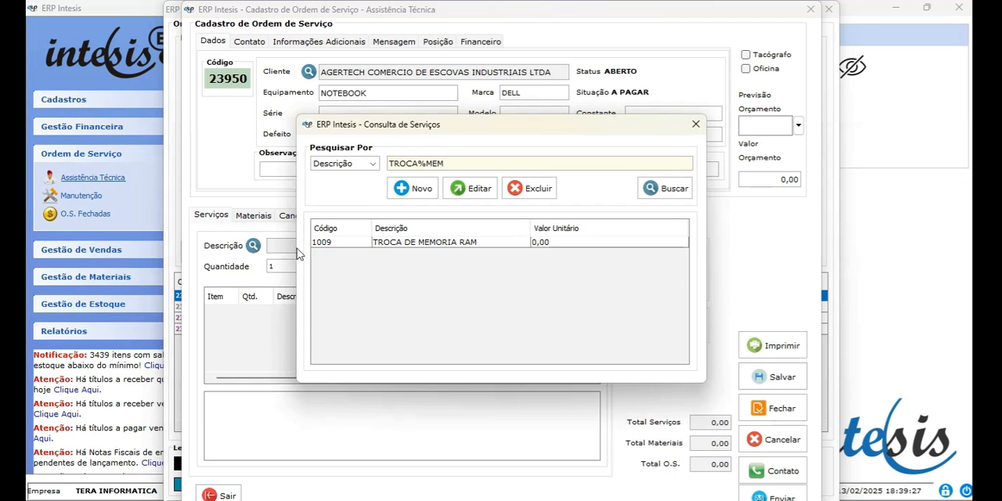
pyautogui.doubleClick(414, 244)
pyautogui.click(393, 268)
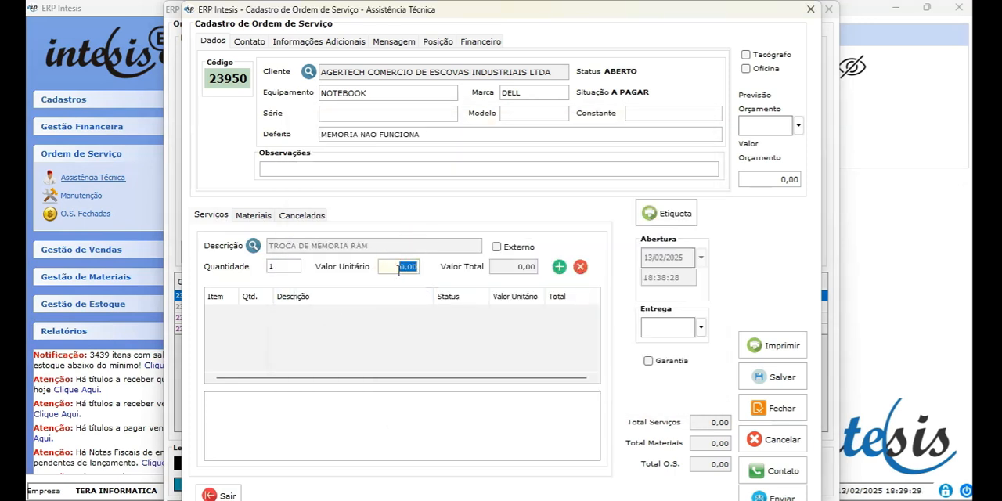
pyautogui.write('100')
pyautogui.press('Tab')
pyautogui.click(559, 267)
# Add one MEMORIA 8GB DDR3 1333 HYPERX to the order's materials.
pyautogui.click(253, 216)
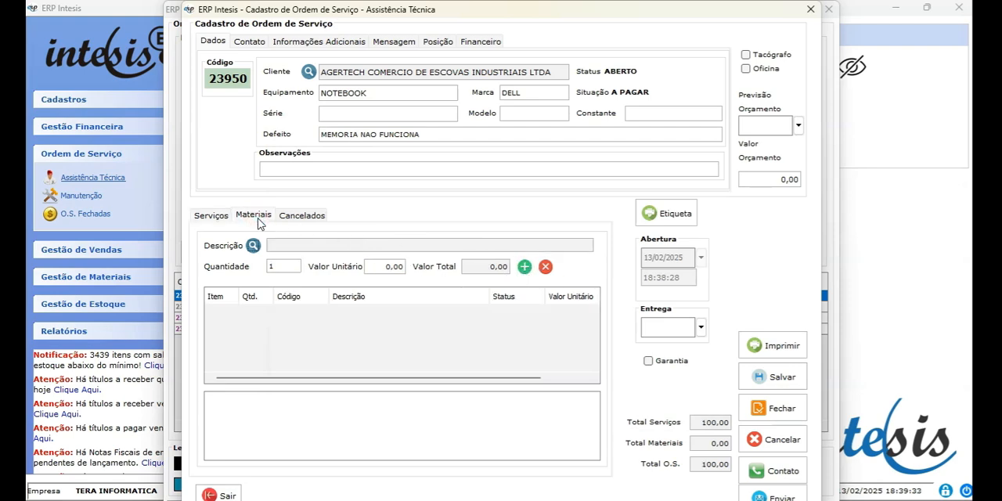
pyautogui.click(252, 246)
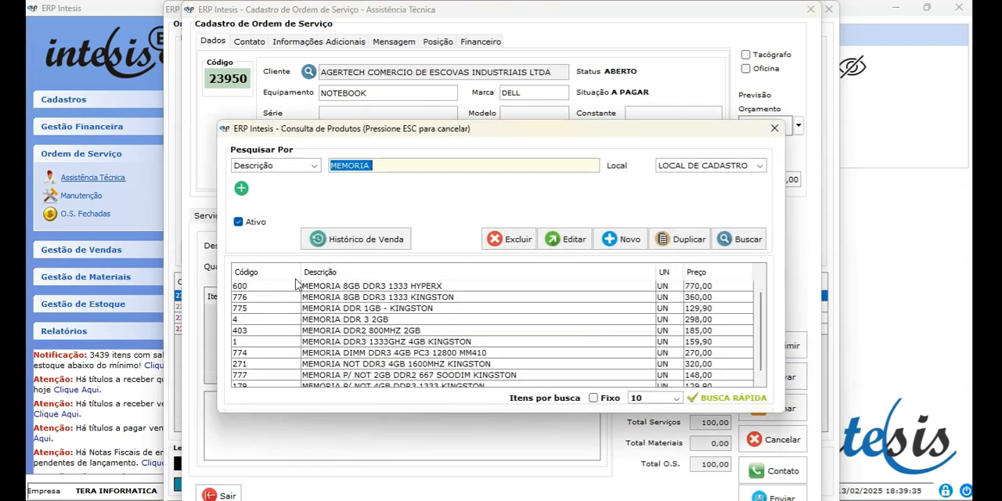
pyautogui.click(354, 288)
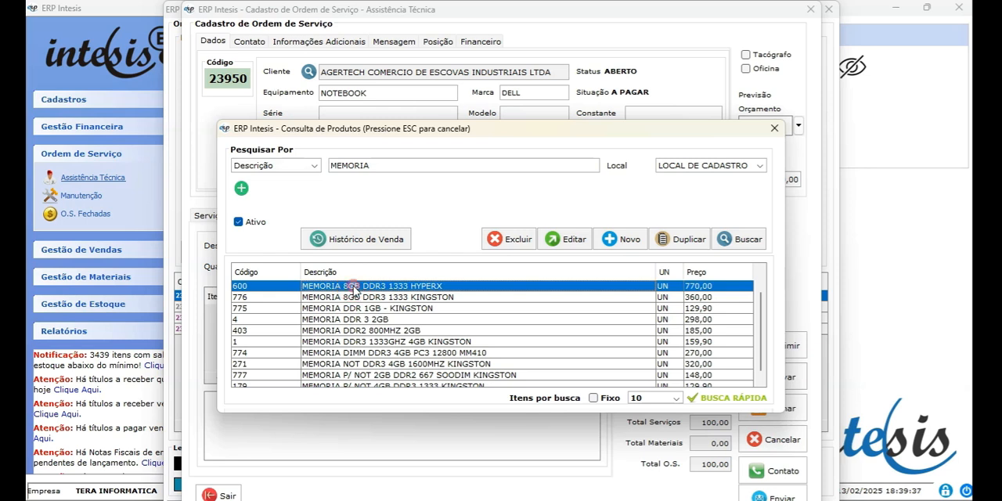
pyautogui.doubleClick(355, 288)
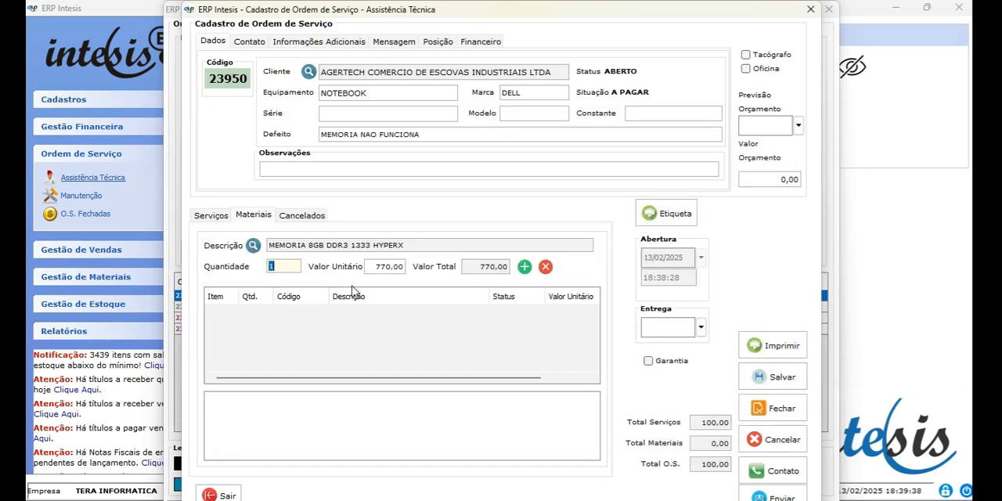
pyautogui.click(525, 267)
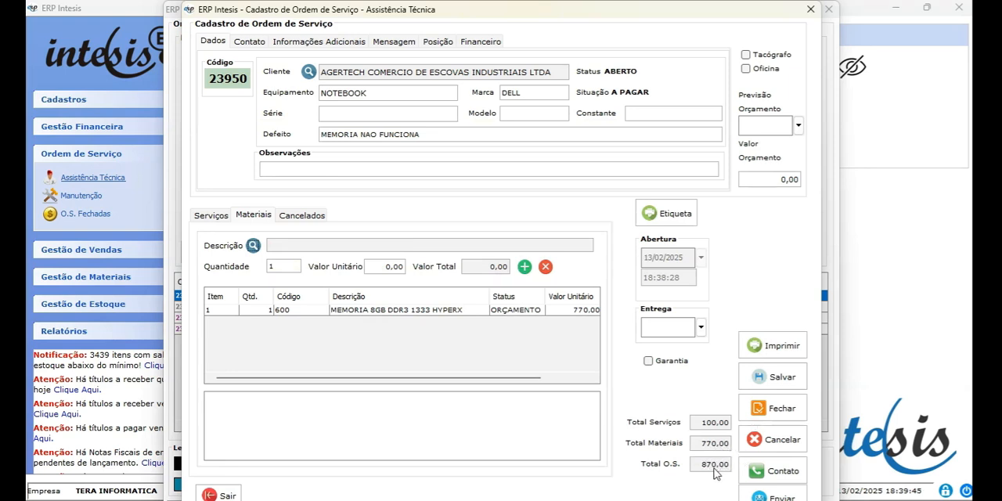
# Set the order's delivery date to 20/02/2025 and save the order, authorising with the admin login and its password.
pyautogui.click(701, 328)
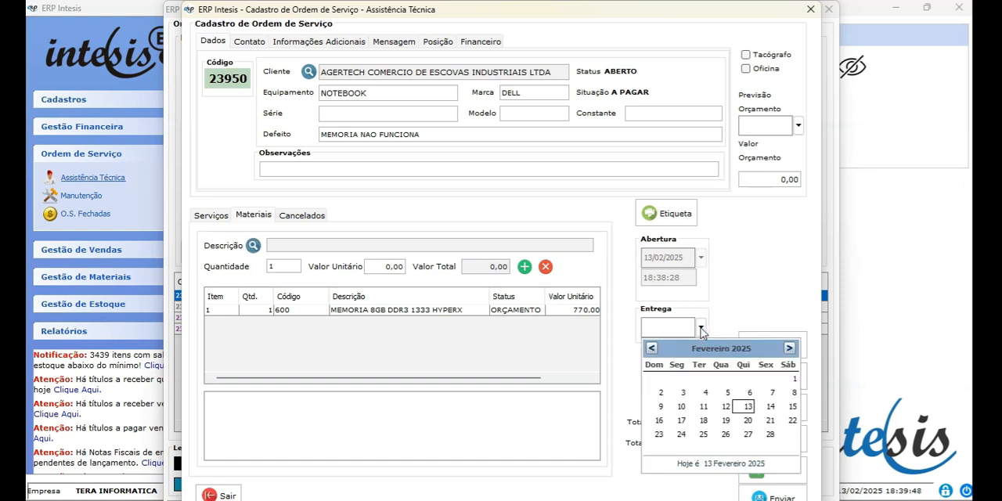
pyautogui.click(747, 422)
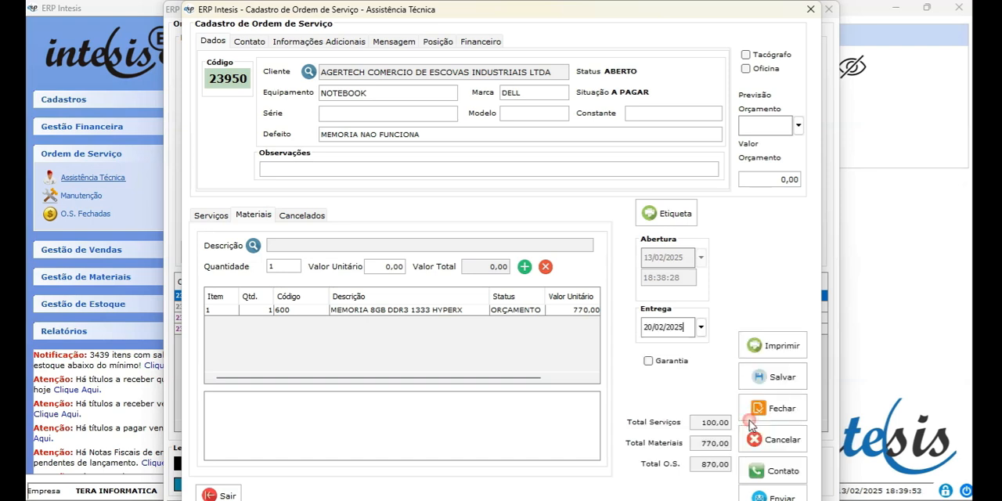
pyautogui.click(780, 378)
pyautogui.click(483, 292)
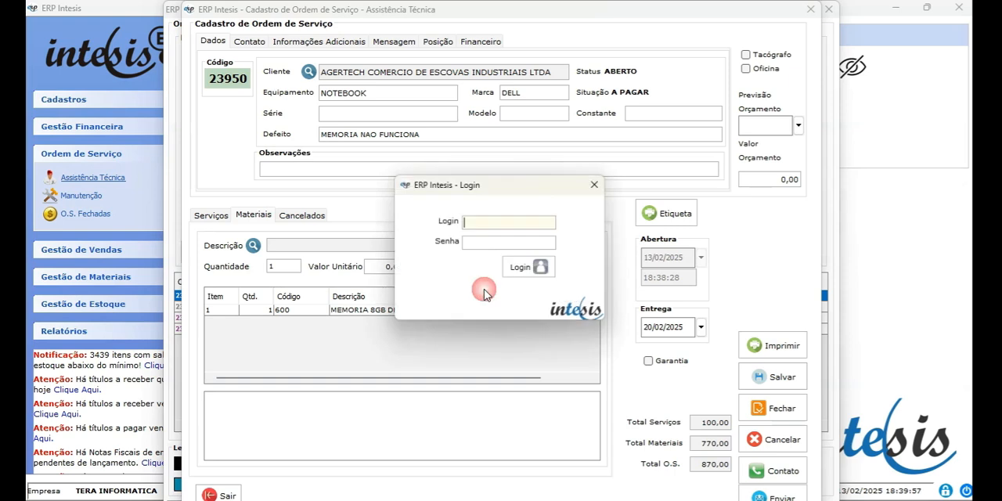
pyautogui.write('admin')
pyautogui.press('Tab')
pyautogui.write('123456')
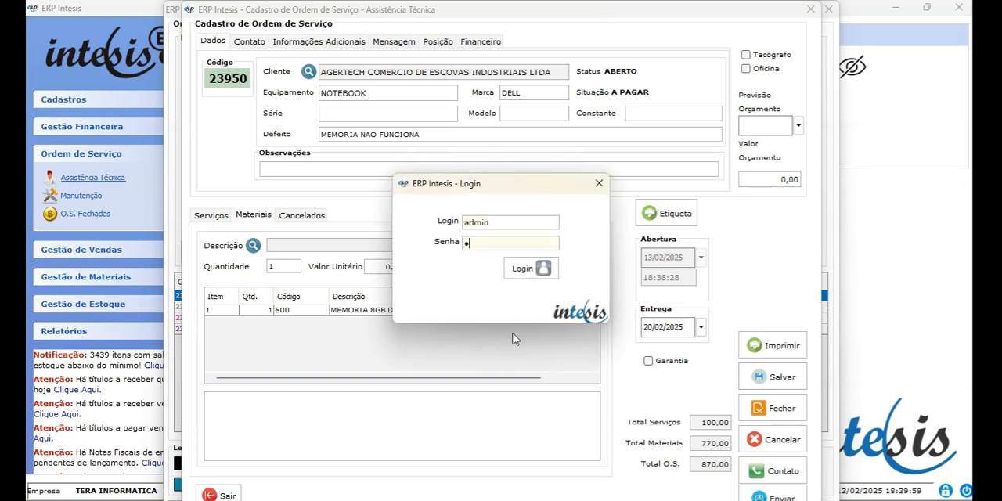
pyautogui.press('Tab')
pyautogui.press('Return')
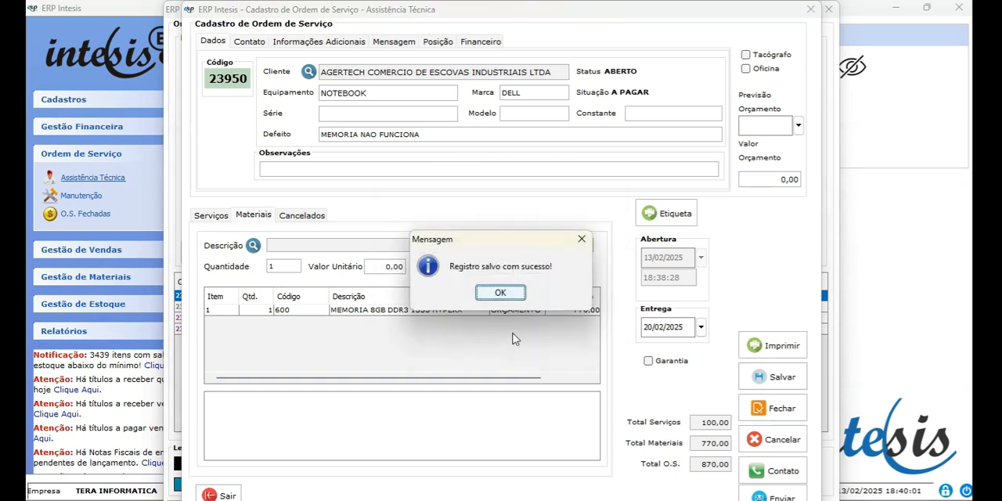
pyautogui.click(500, 293)
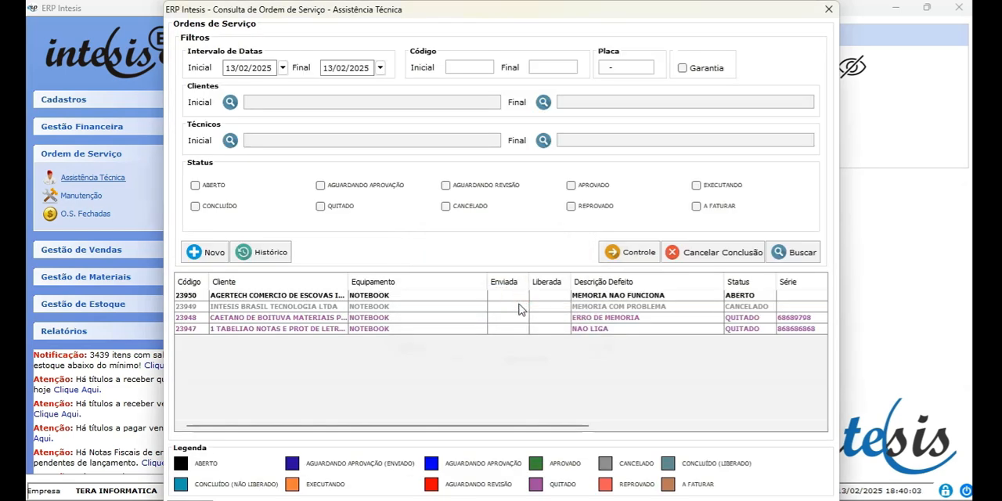
# Reopen the AGERTECH order and close its quote for client approval, authorising with the admin login and password, and dismiss the print preview.
pyautogui.doubleClick(505, 298)
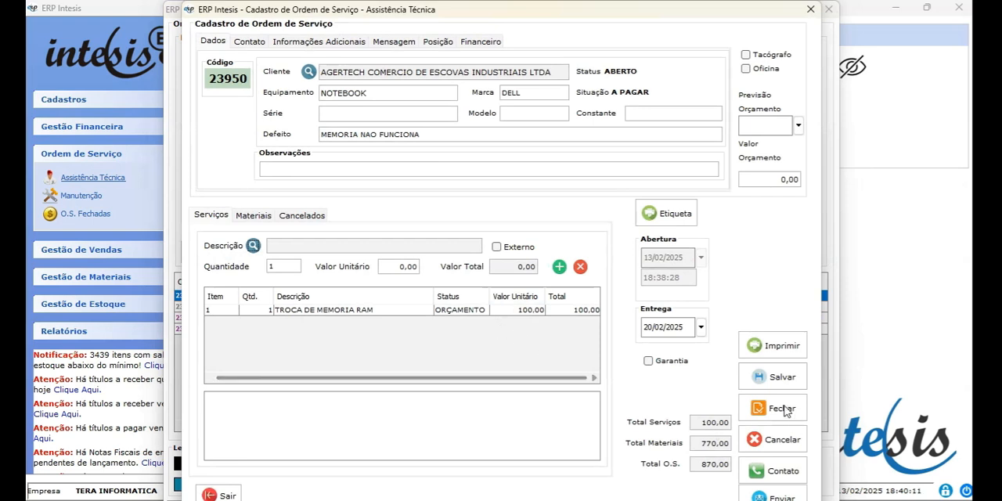
pyautogui.click(783, 408)
pyautogui.click(485, 293)
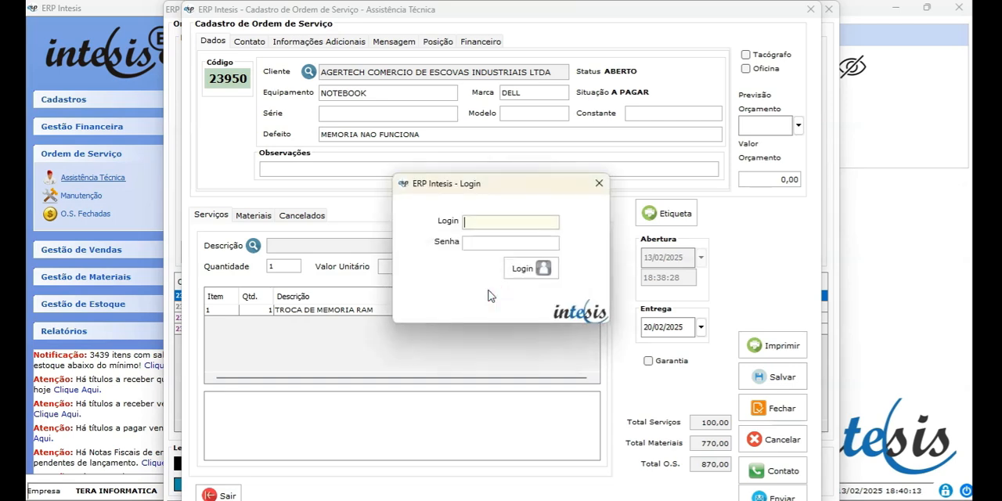
pyautogui.write('admin')
pyautogui.press('Tab')
pyautogui.write('******')
pyautogui.press('Tab')
pyautogui.press('Return')
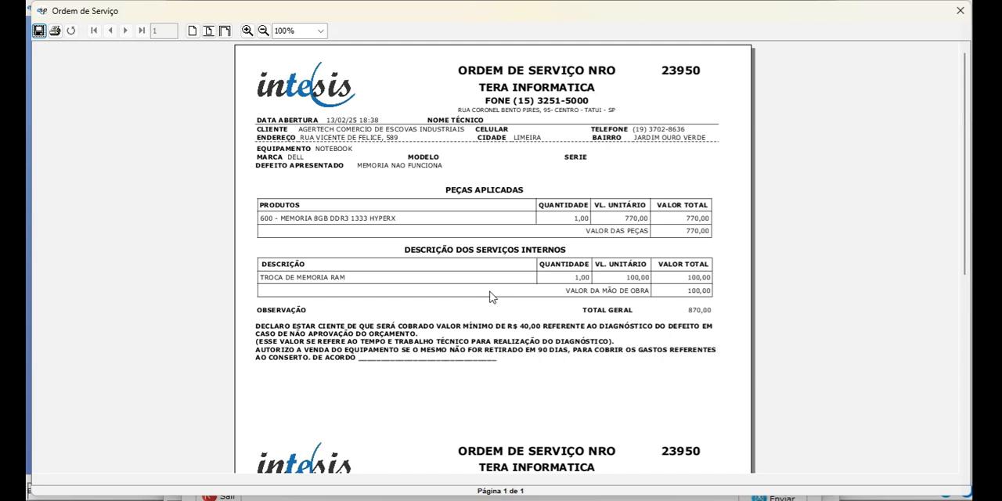
pyautogui.click(961, 11)
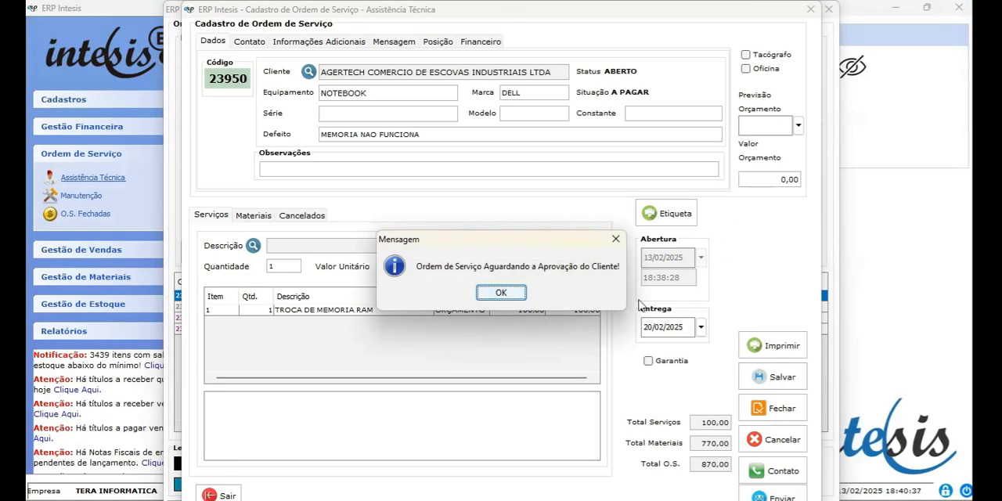
pyautogui.click(501, 293)
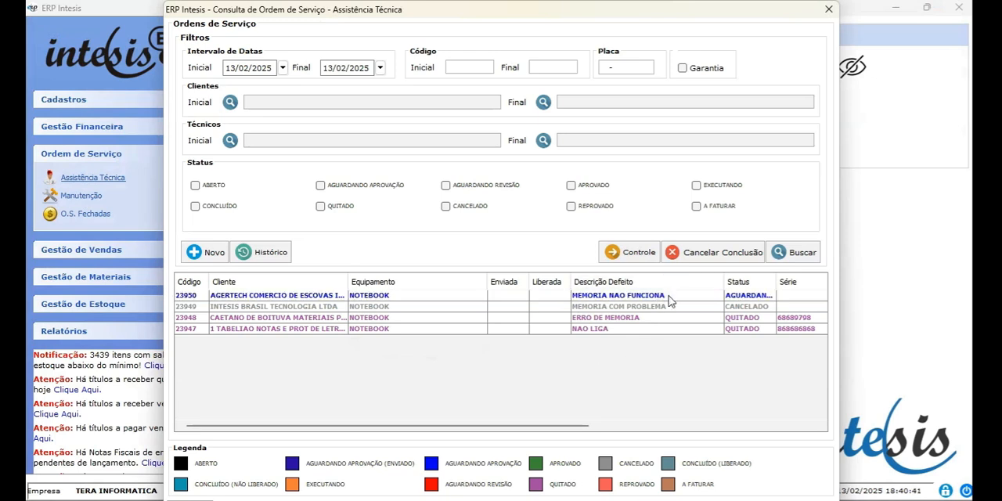
# Open the AGERTECH order awaiting approval and approve it, authorising with the admin login and password, and dismiss the print preview.
pyautogui.click(760, 297)
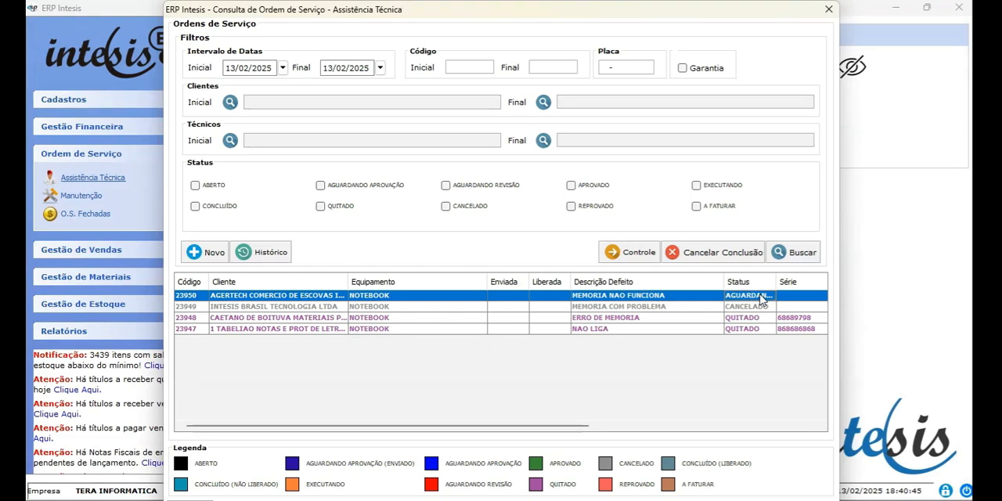
pyautogui.doubleClick(695, 300)
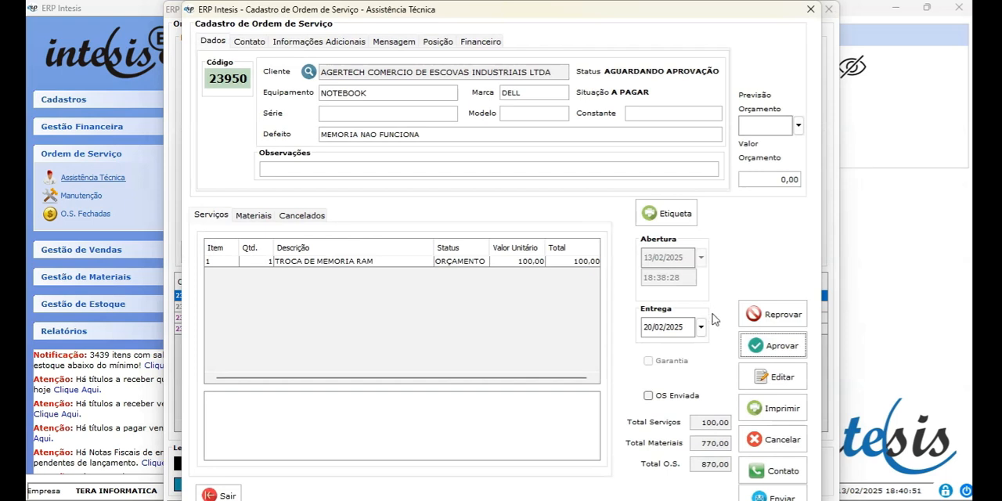
pyautogui.click(779, 345)
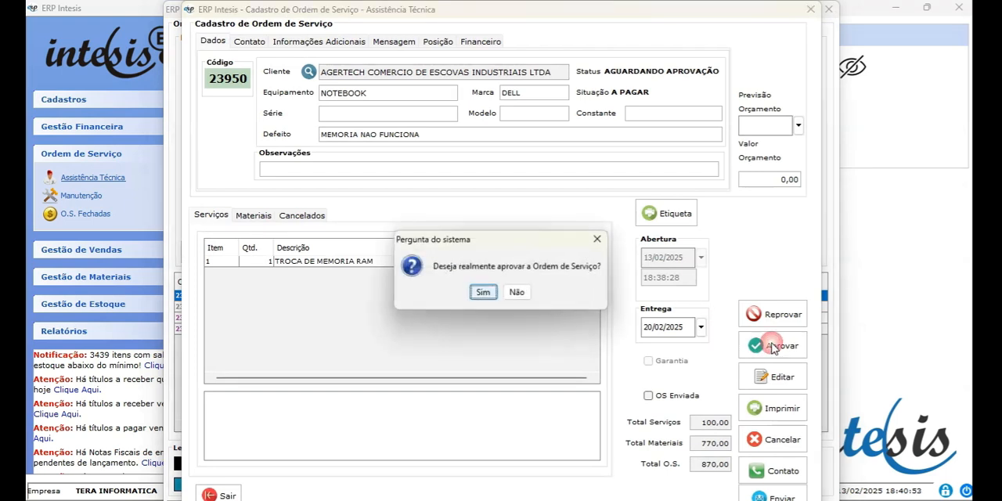
pyautogui.click(483, 292)
pyautogui.write('admin')
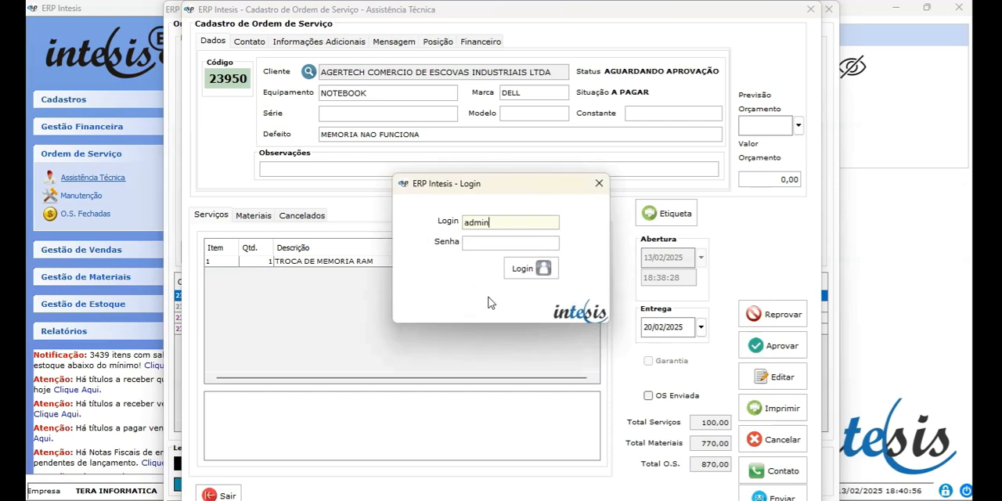
pyautogui.press('Tab')
pyautogui.write('123456')
pyautogui.press('Return')
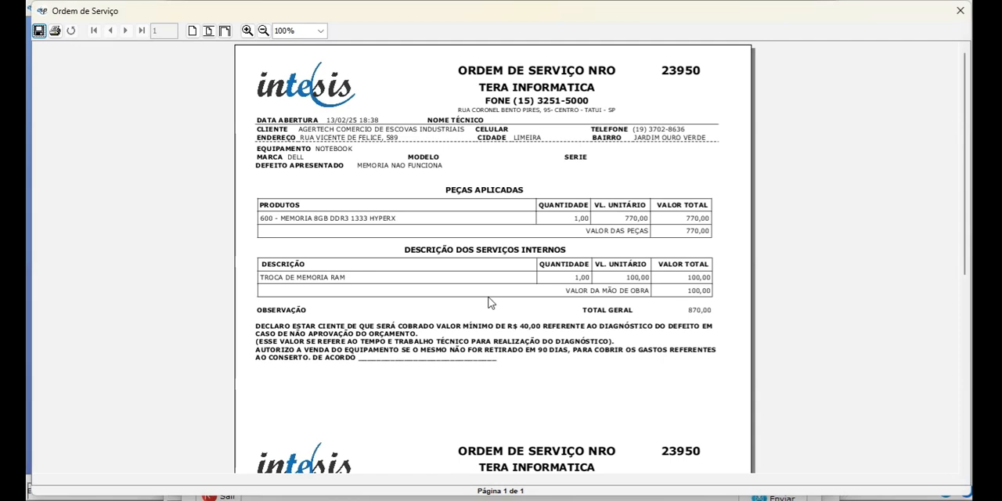
pyautogui.click(959, 15)
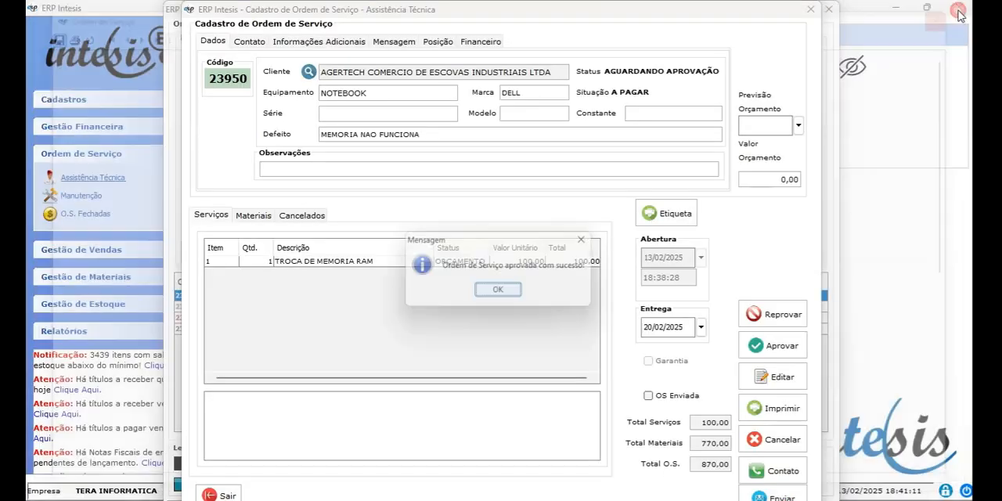
pyautogui.click(501, 291)
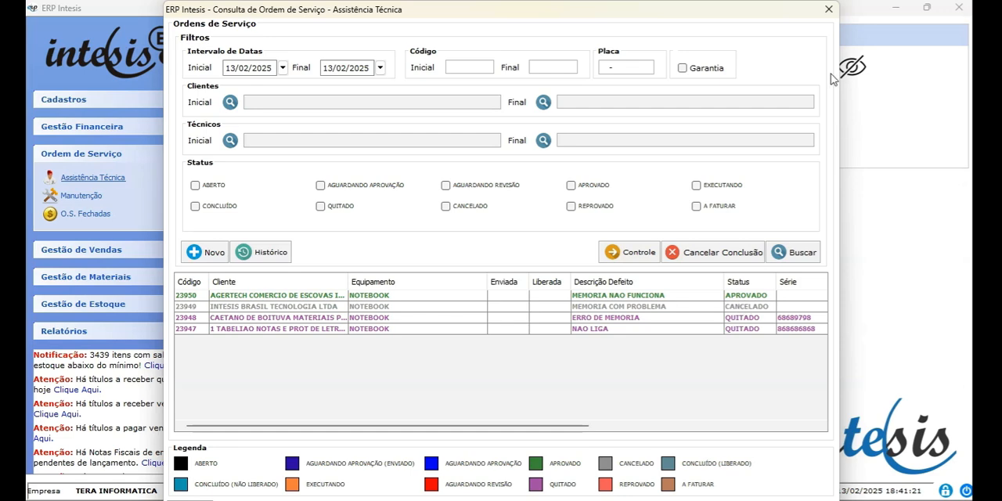
# Leave the technical assistance orders, search the Manutenção orders for 13/02/2025 and open the approved AGERTECH notebook order.
pyautogui.click(828, 10)
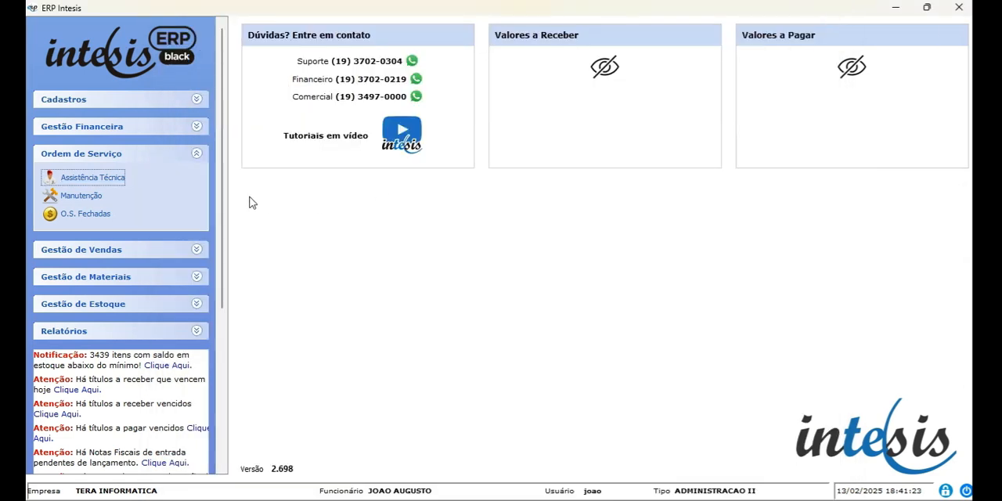
pyautogui.click(81, 197)
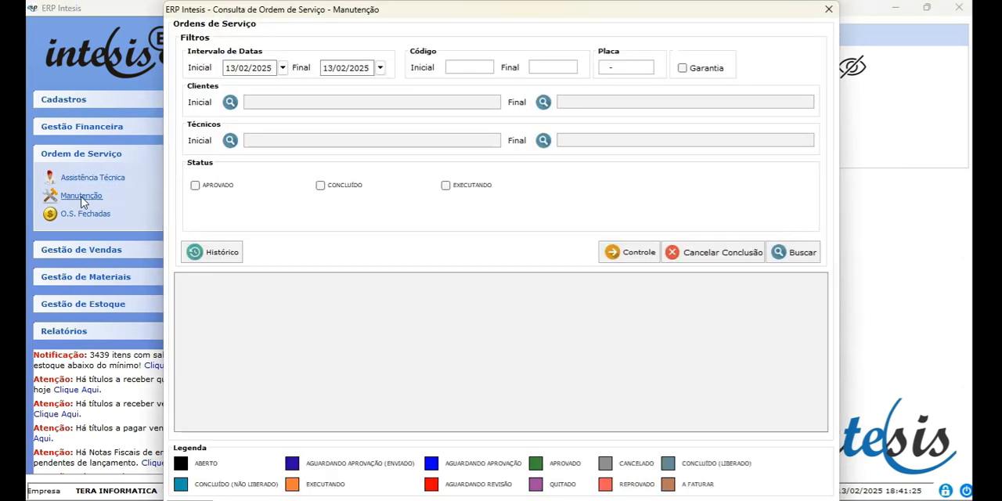
pyautogui.click(790, 259)
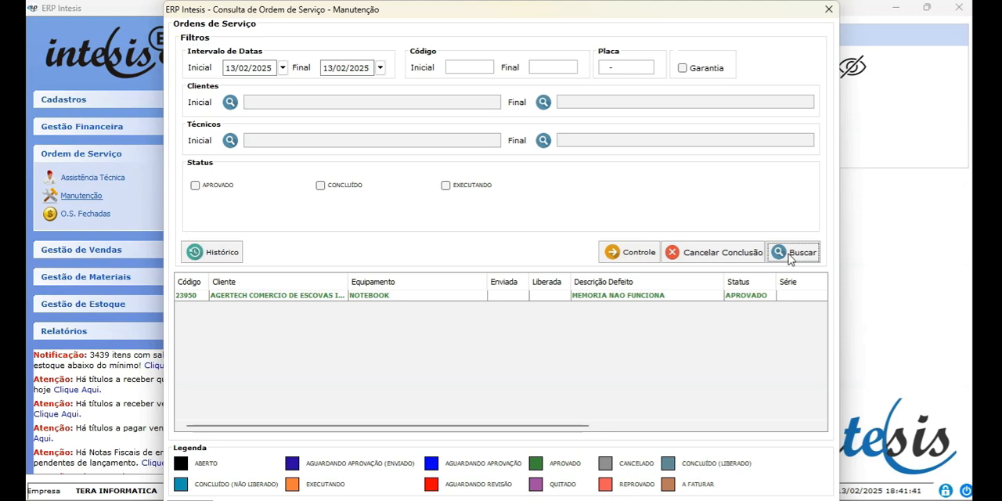
pyautogui.doubleClick(416, 295)
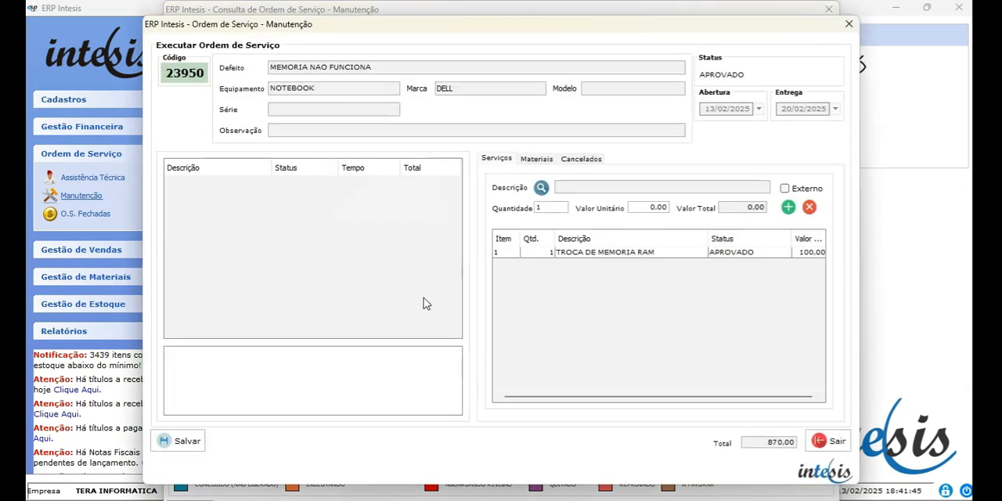
# Withdraw the order's MEMORIA 8GB DDR3 1333 HYPERX from stock location ESTOQUE with status DISPONIVEL.
pyautogui.click(540, 160)
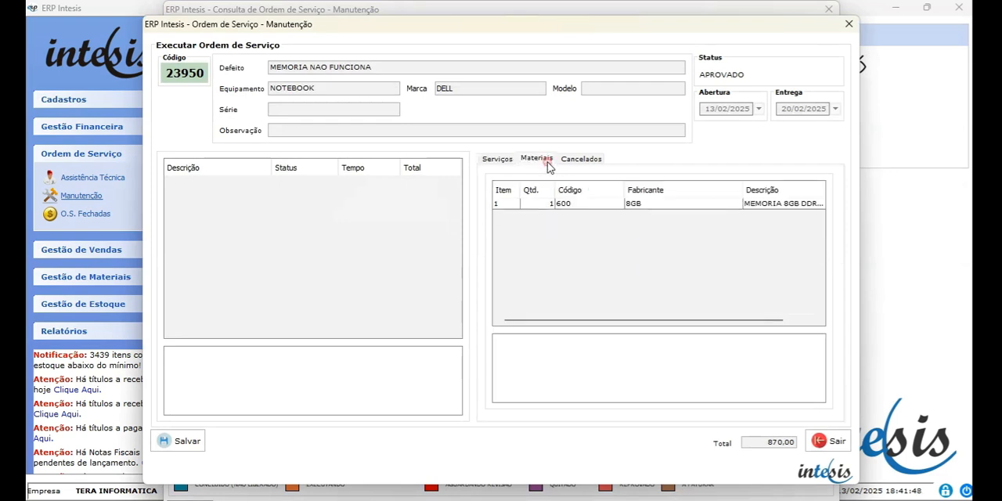
pyautogui.click(583, 207)
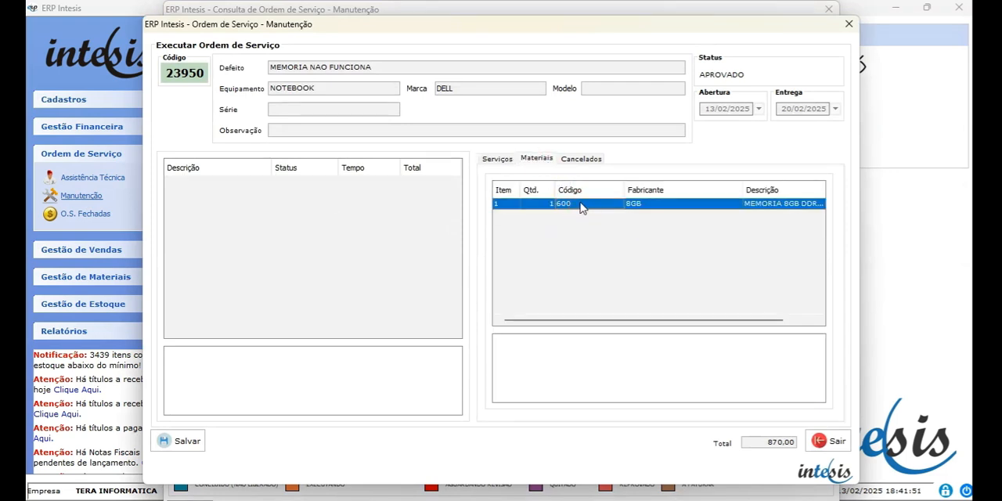
pyautogui.doubleClick(560, 205)
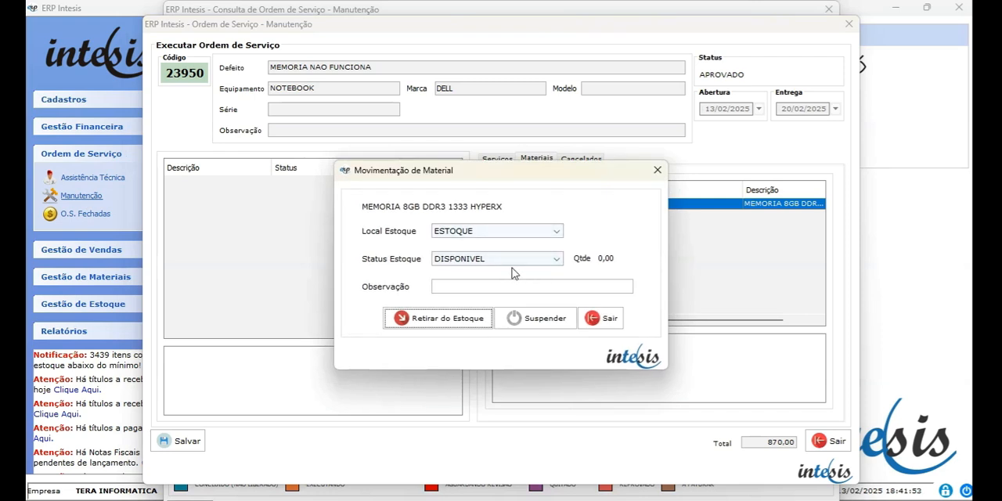
pyautogui.click(447, 319)
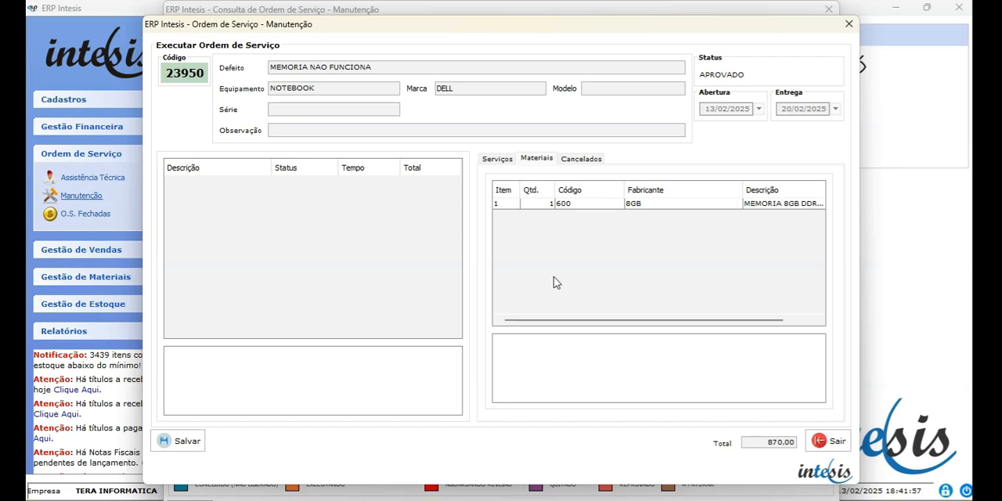
# Execute and conclude the TROCA DE MEMORIA RAM service, authorising with the admin login and password.
pyautogui.click(497, 160)
pyautogui.click(586, 257)
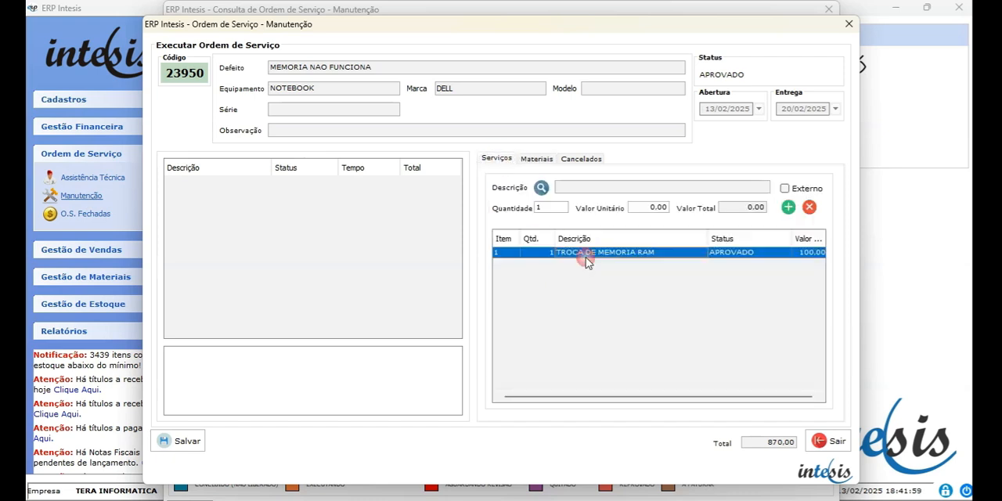
pyautogui.doubleClick(586, 257)
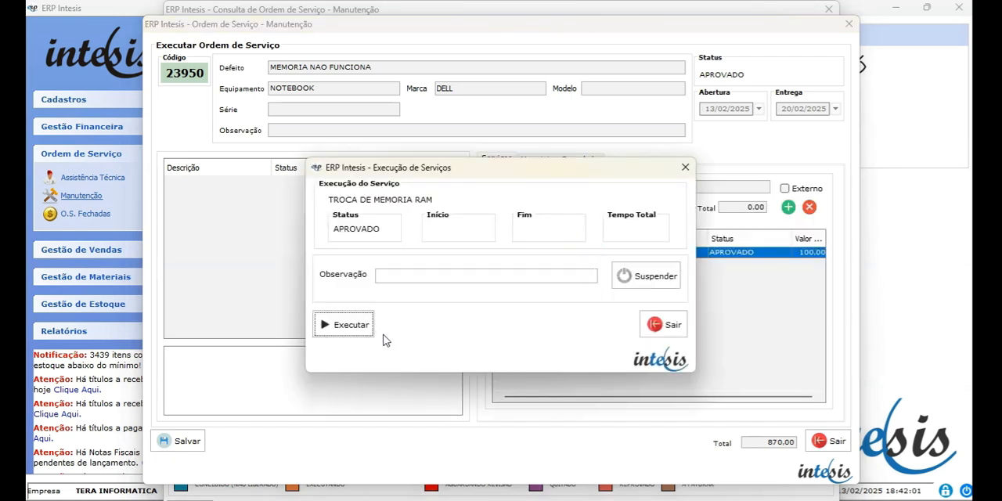
pyautogui.click(364, 327)
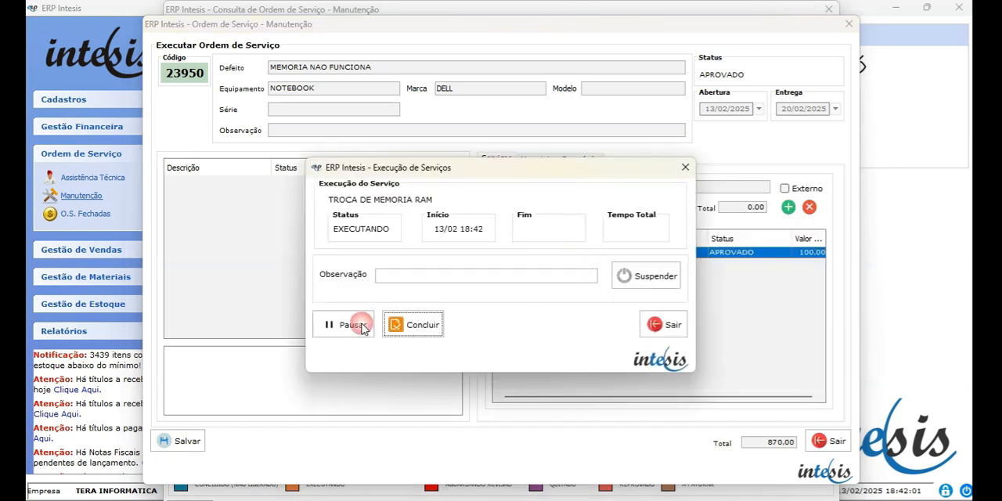
pyautogui.click(413, 324)
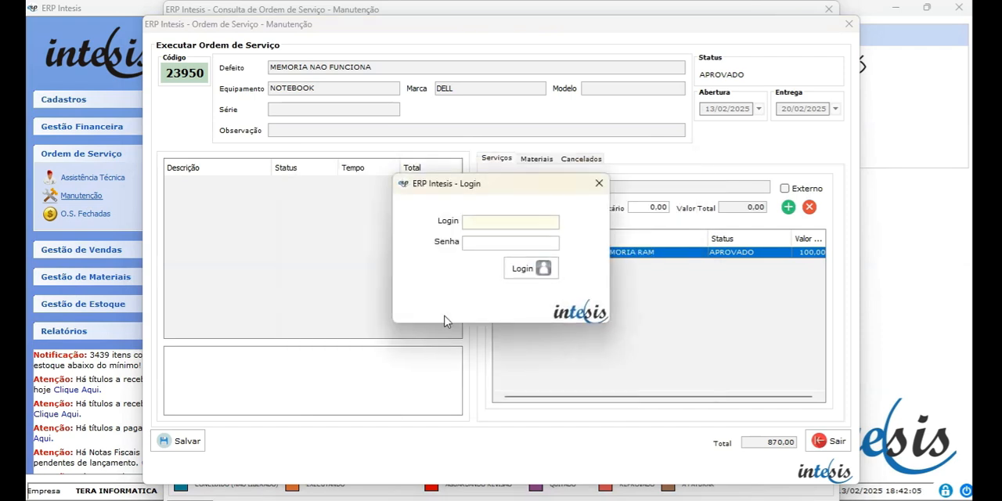
pyautogui.write('admin')
pyautogui.press('Tab')
pyautogui.write('123456')
pyautogui.press('Return')
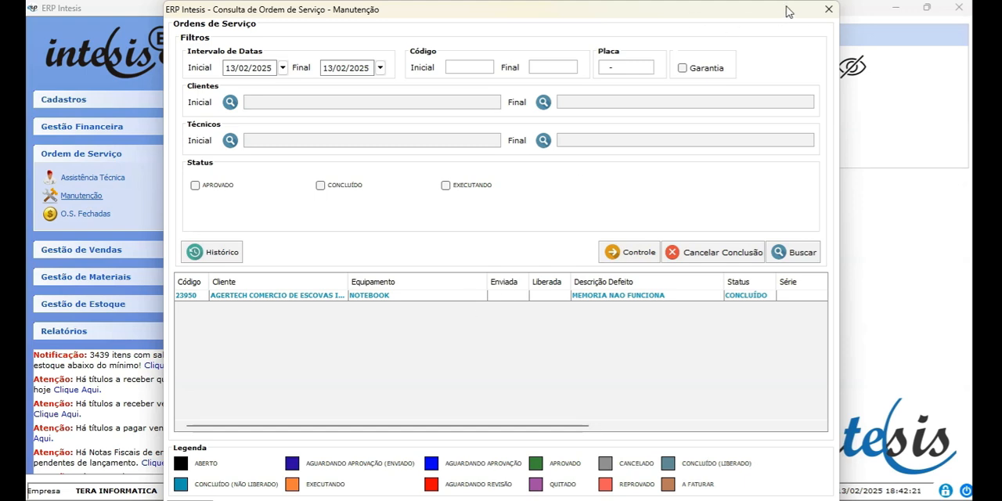
# Return to the Assistência Técnica orders, search them for 13/02/2025 and open the concluded AGERTECH notebook order.
pyautogui.click(829, 11)
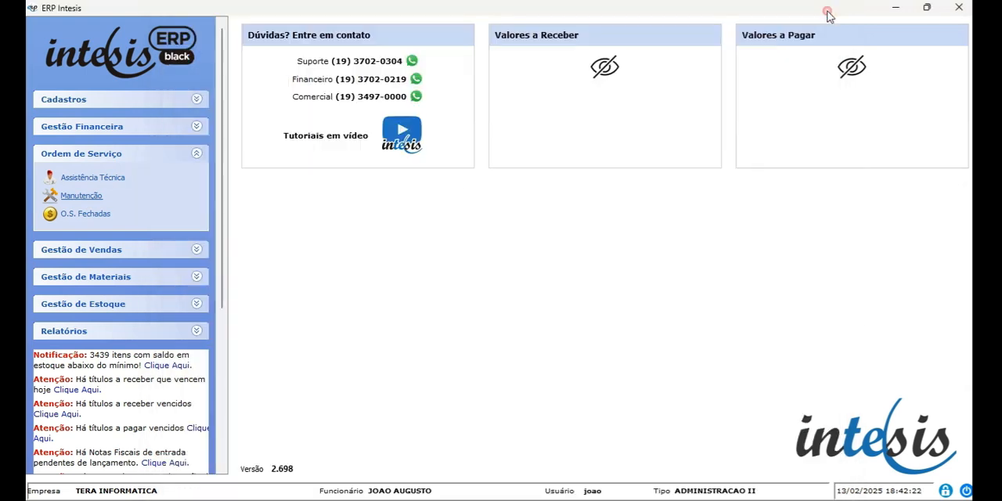
pyautogui.click(79, 177)
pyautogui.click(806, 253)
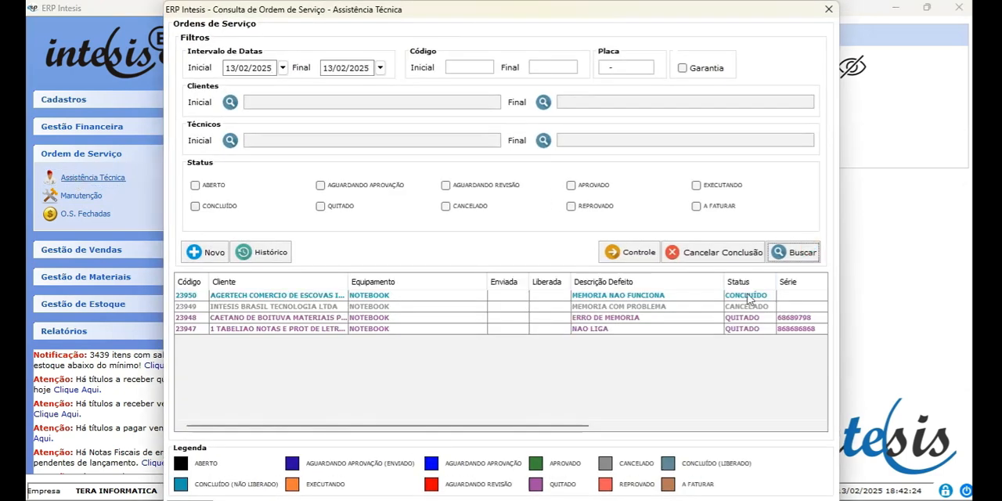
pyautogui.doubleClick(645, 296)
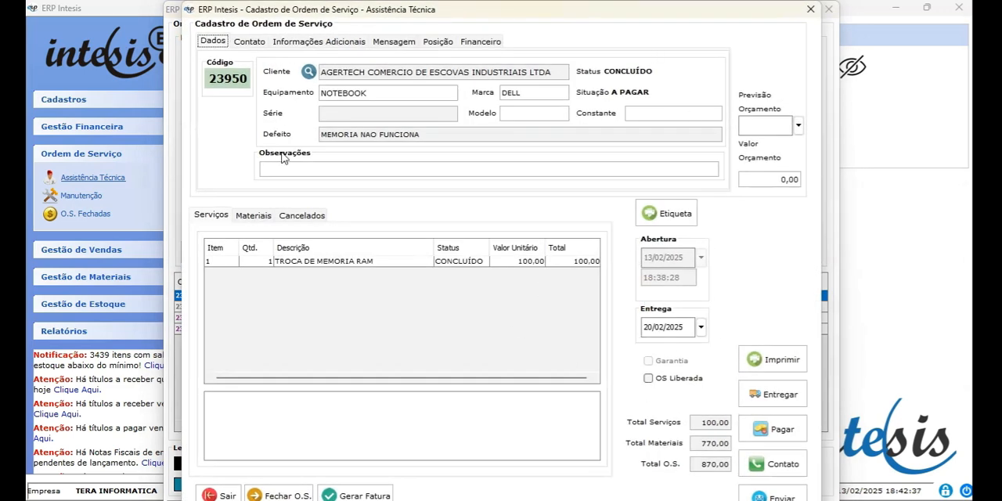
# Receive the AGERTECH notebook order's full payment of 870,00 by credit card and finalise it.
pyautogui.click(780, 432)
pyautogui.click(566, 320)
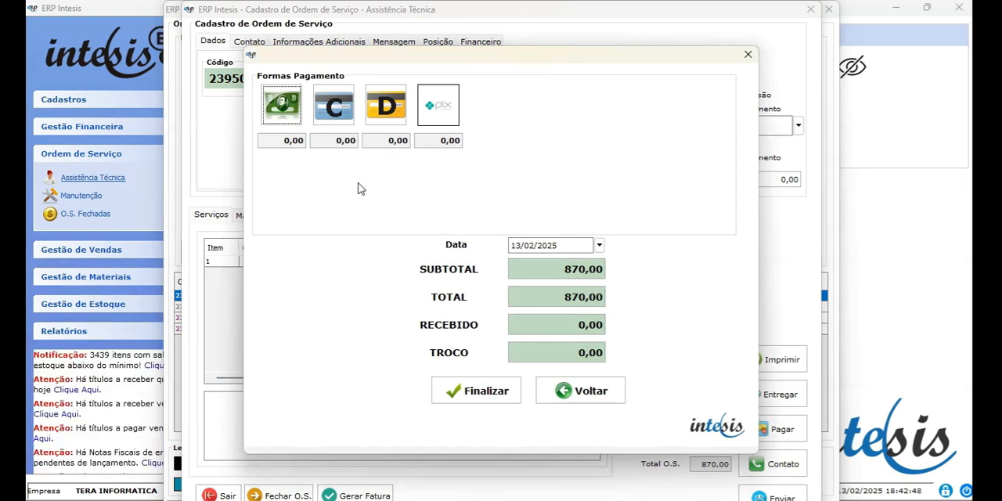
pyautogui.click(337, 112)
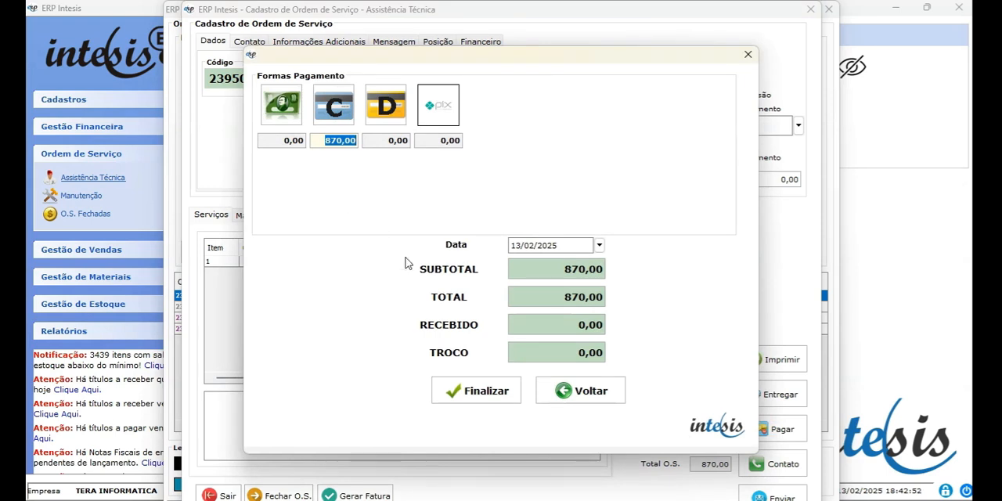
pyautogui.click(483, 391)
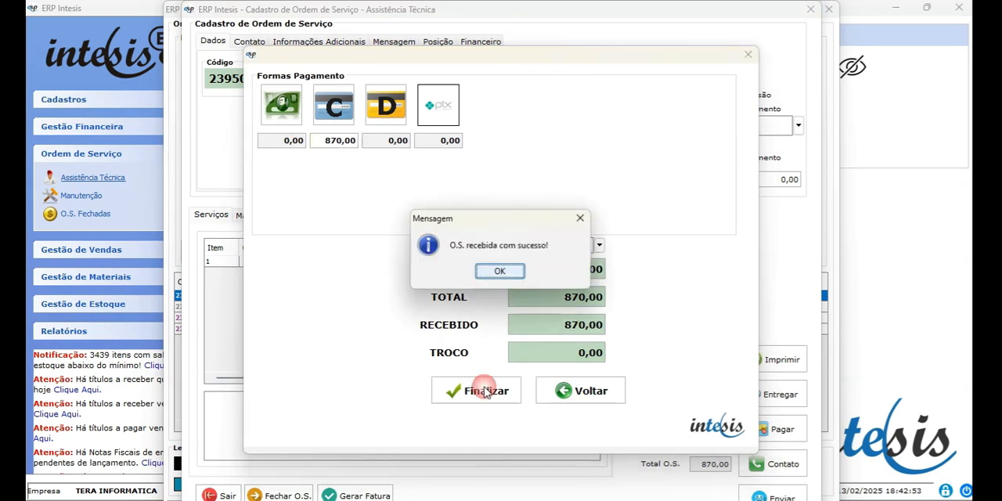
pyautogui.click(500, 271)
# Authorise the payment with the admin login and password, then generate the payment receipt and close its preview.
pyautogui.write('admin')
pyautogui.press('Tab')
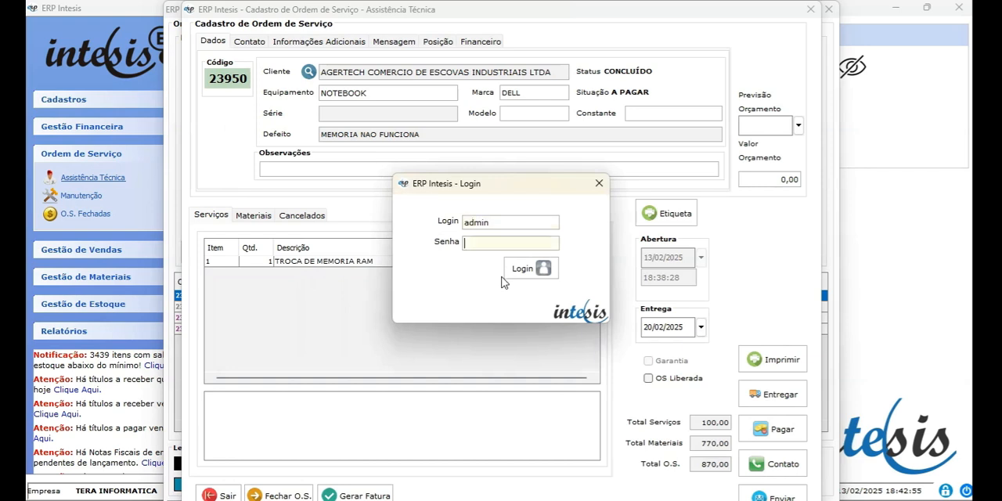
pyautogui.write('••••••')
pyautogui.press('Tab')
pyautogui.press('Return')
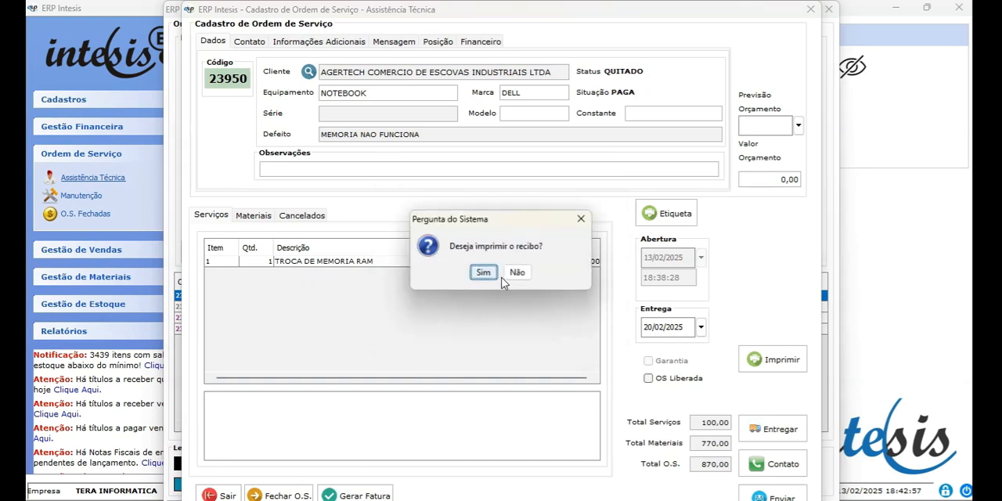
pyautogui.press('Return')
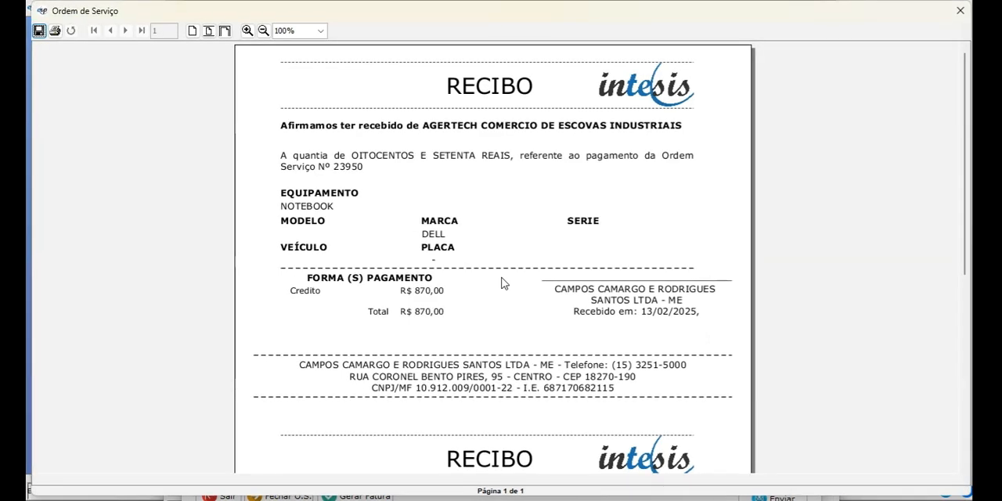
pyautogui.click(961, 12)
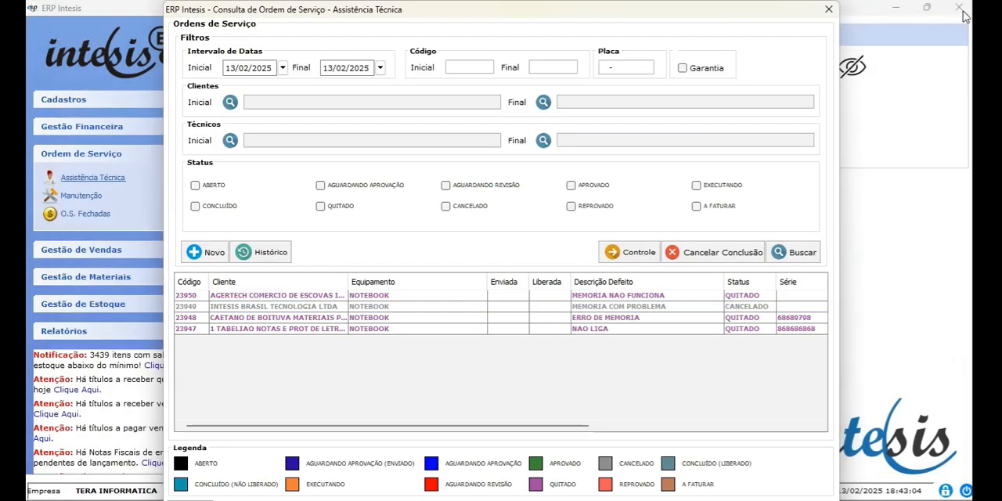
# Open the status history of the AGERTECH notebook order from the list of technical assistance orders.
pyautogui.click(698, 296)
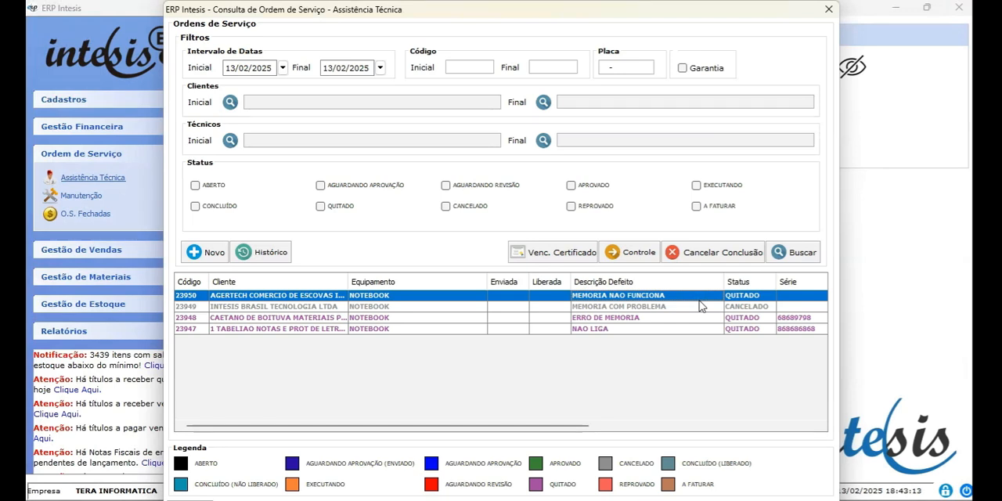
pyautogui.click(271, 254)
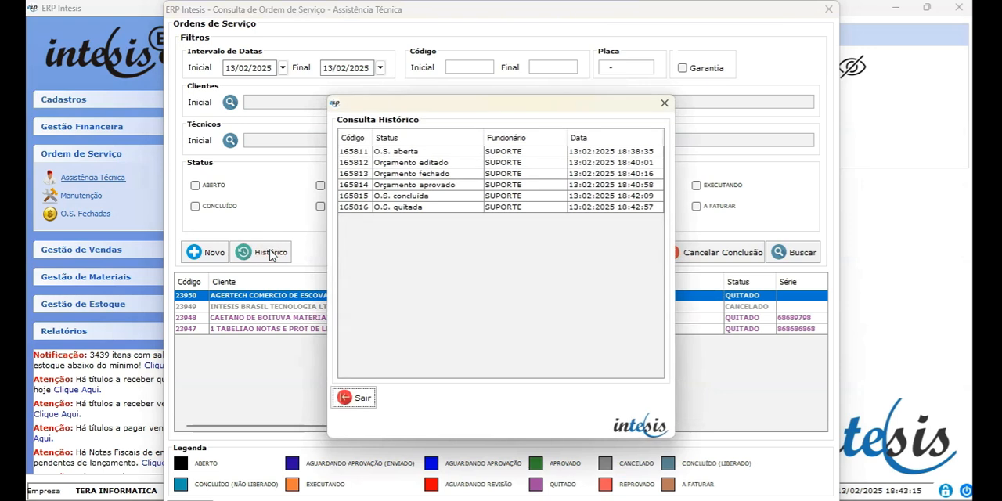